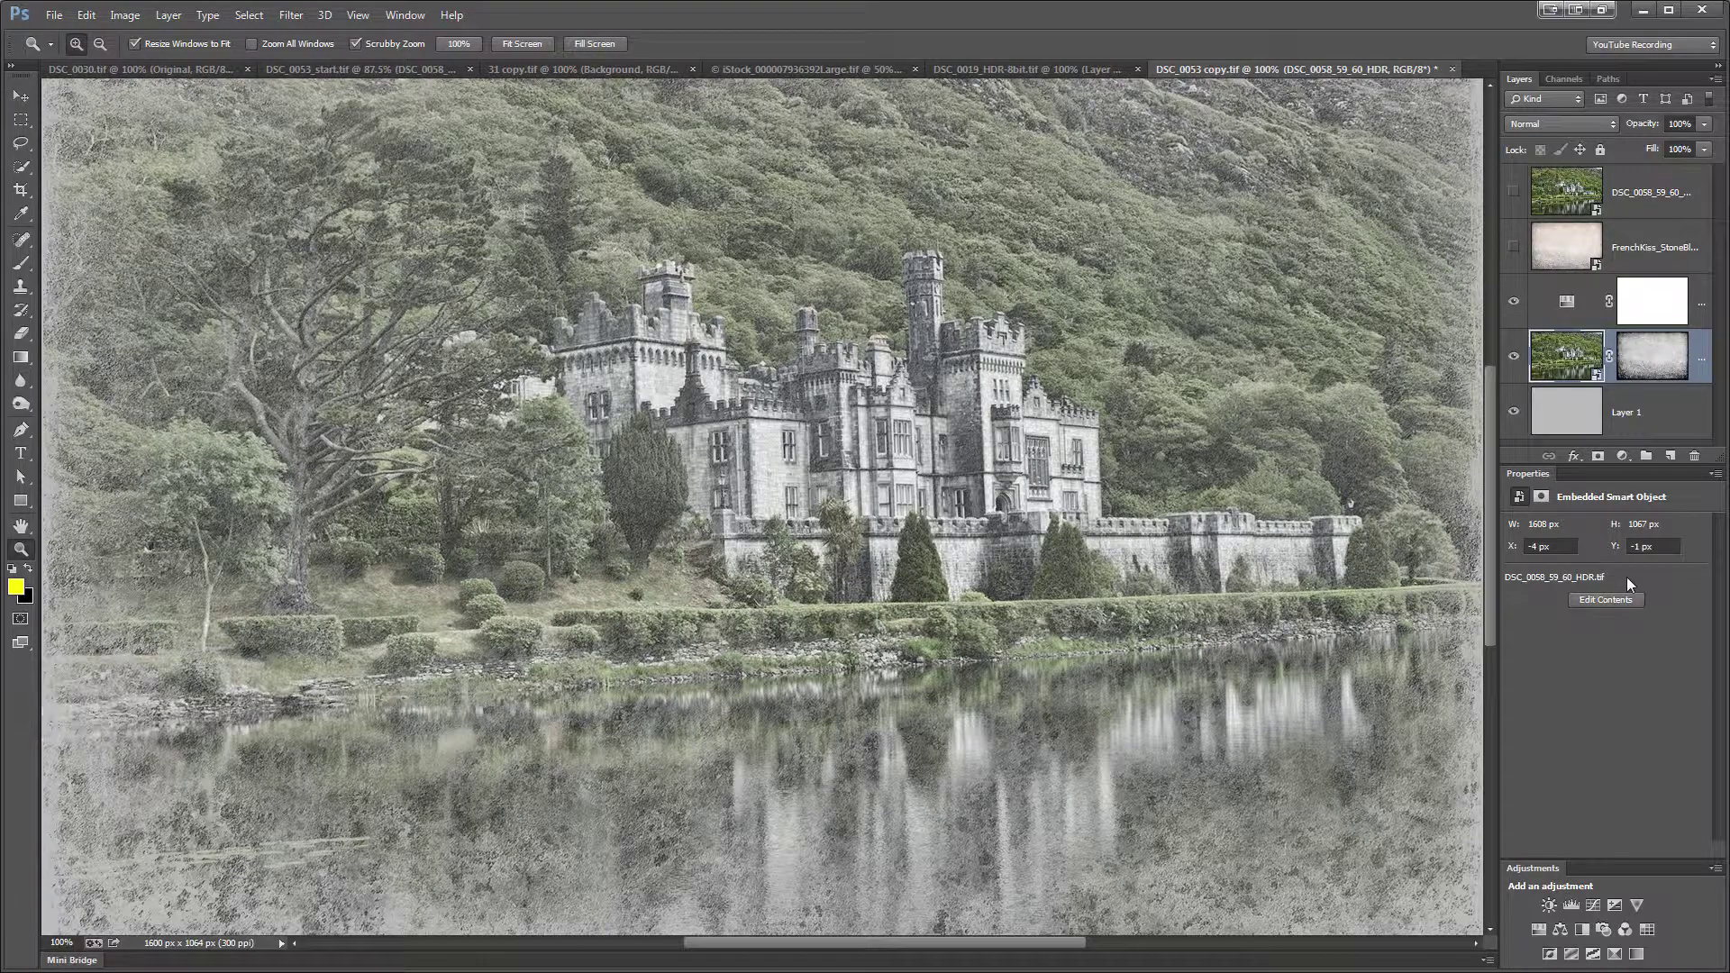
# - Compare the original HDR photo with the worn version, then show and select the FrenchKiss_StoneBlush layer
pyautogui.click(1514, 193)
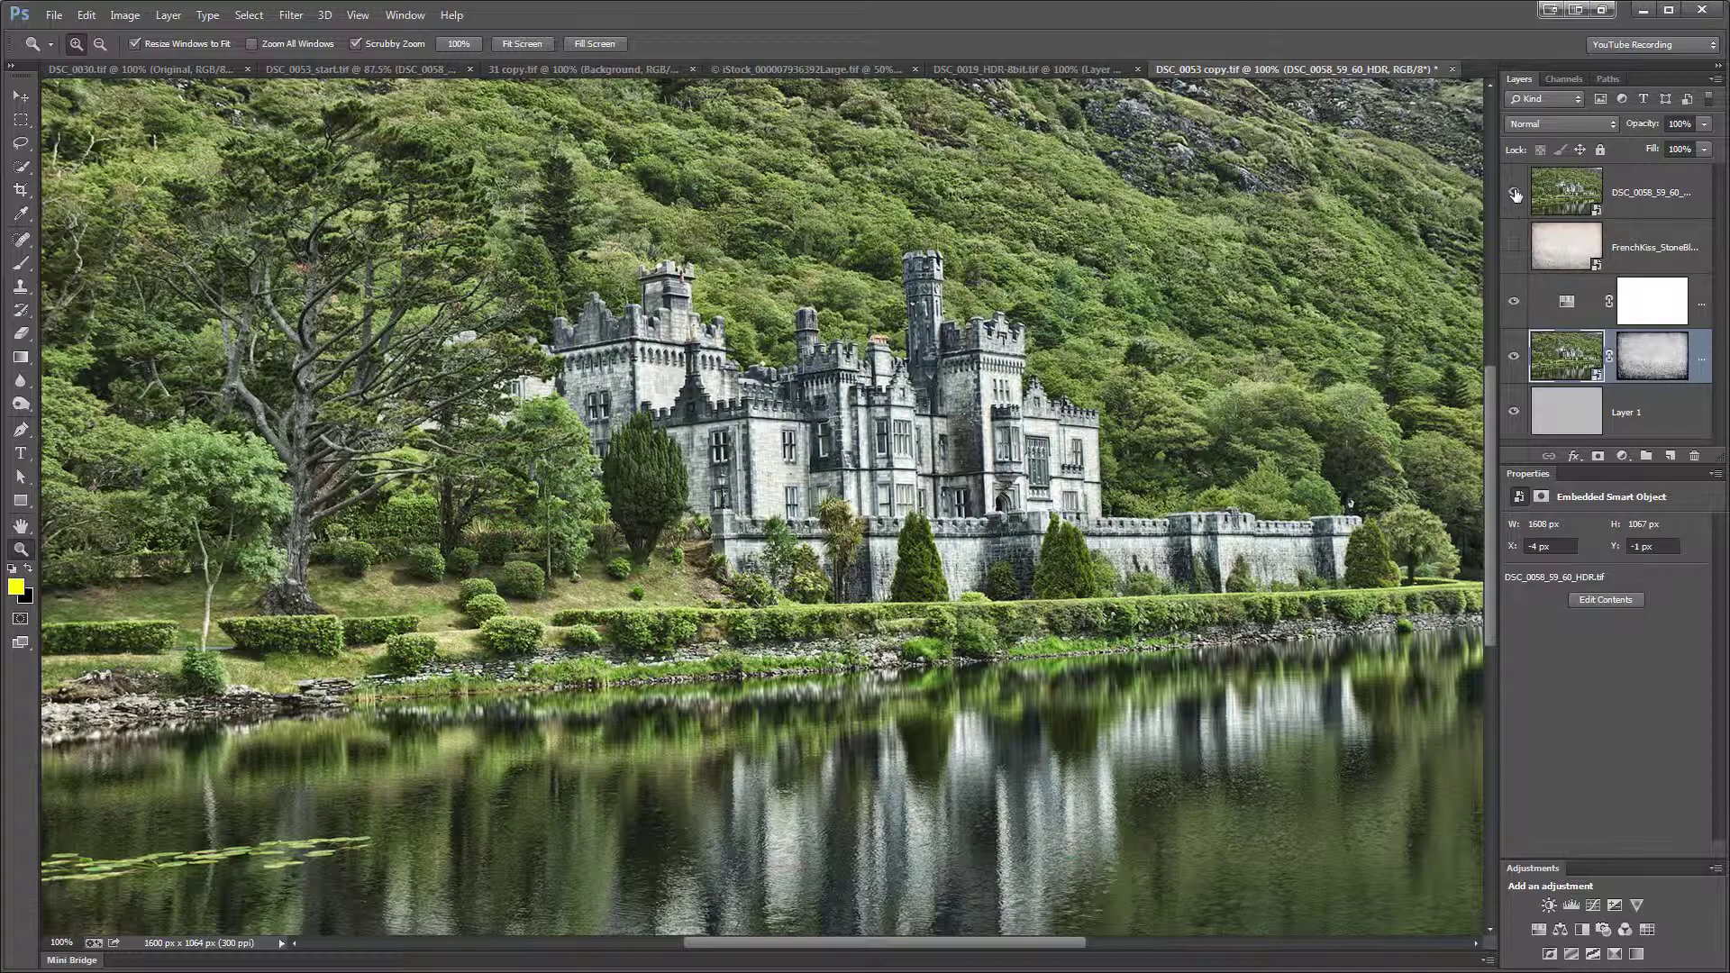
pyautogui.click(1516, 194)
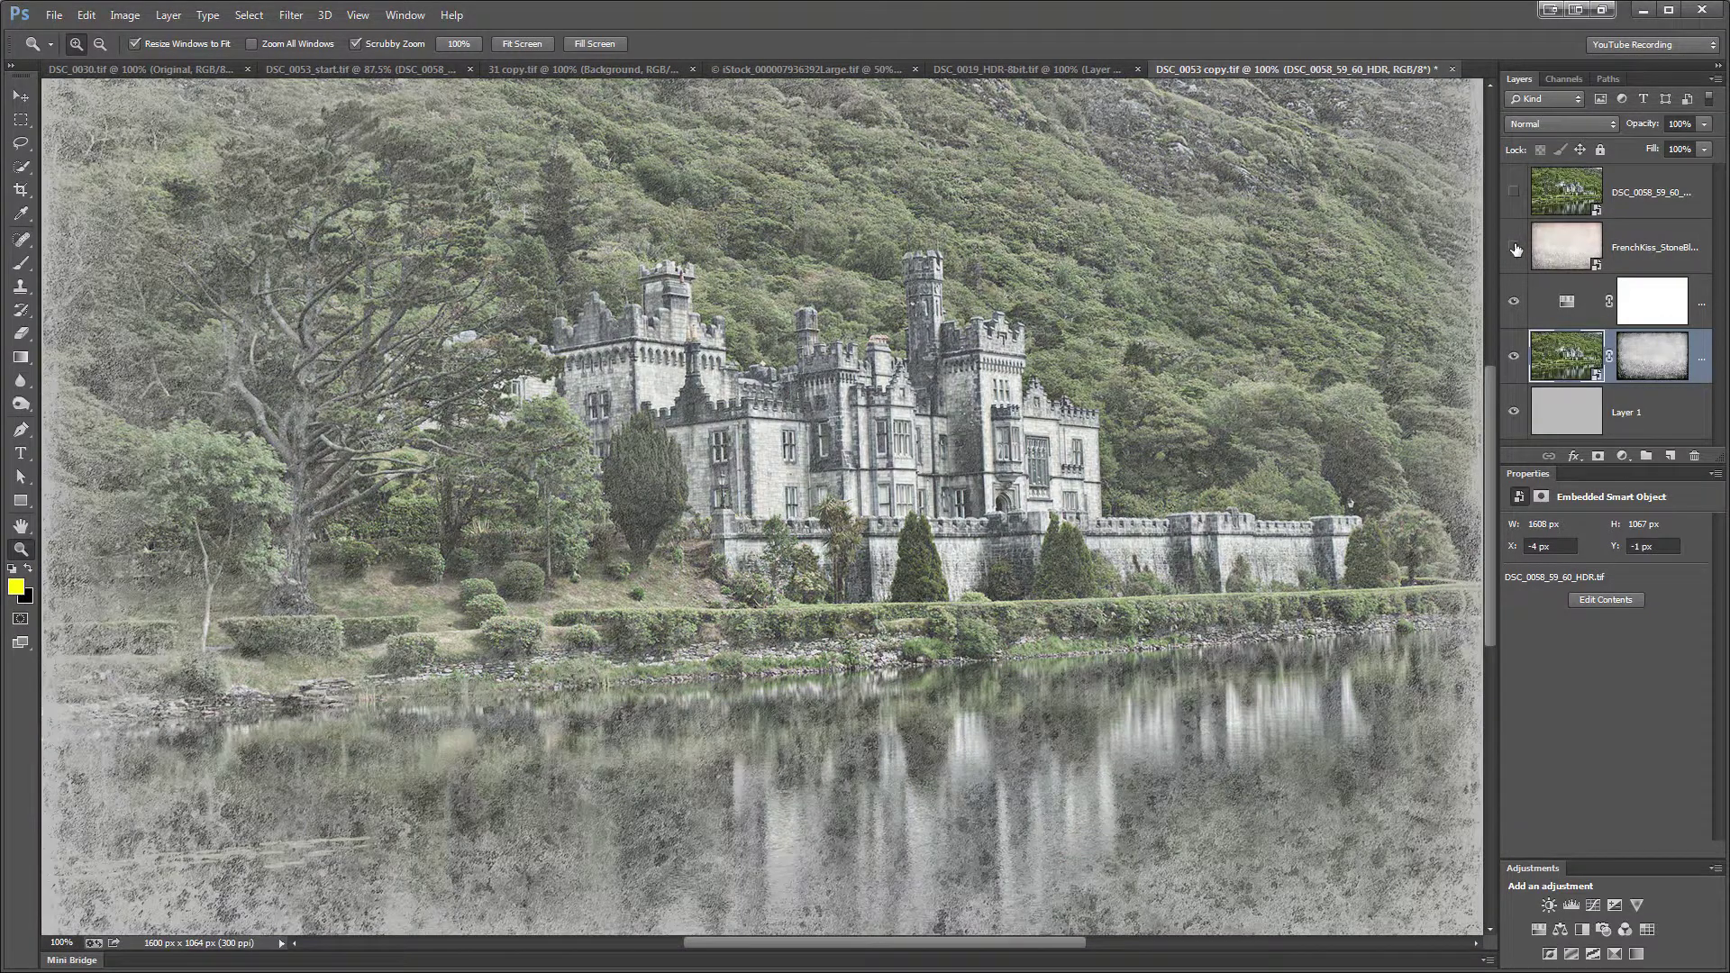
pyautogui.click(1556, 245)
pyautogui.click(1515, 248)
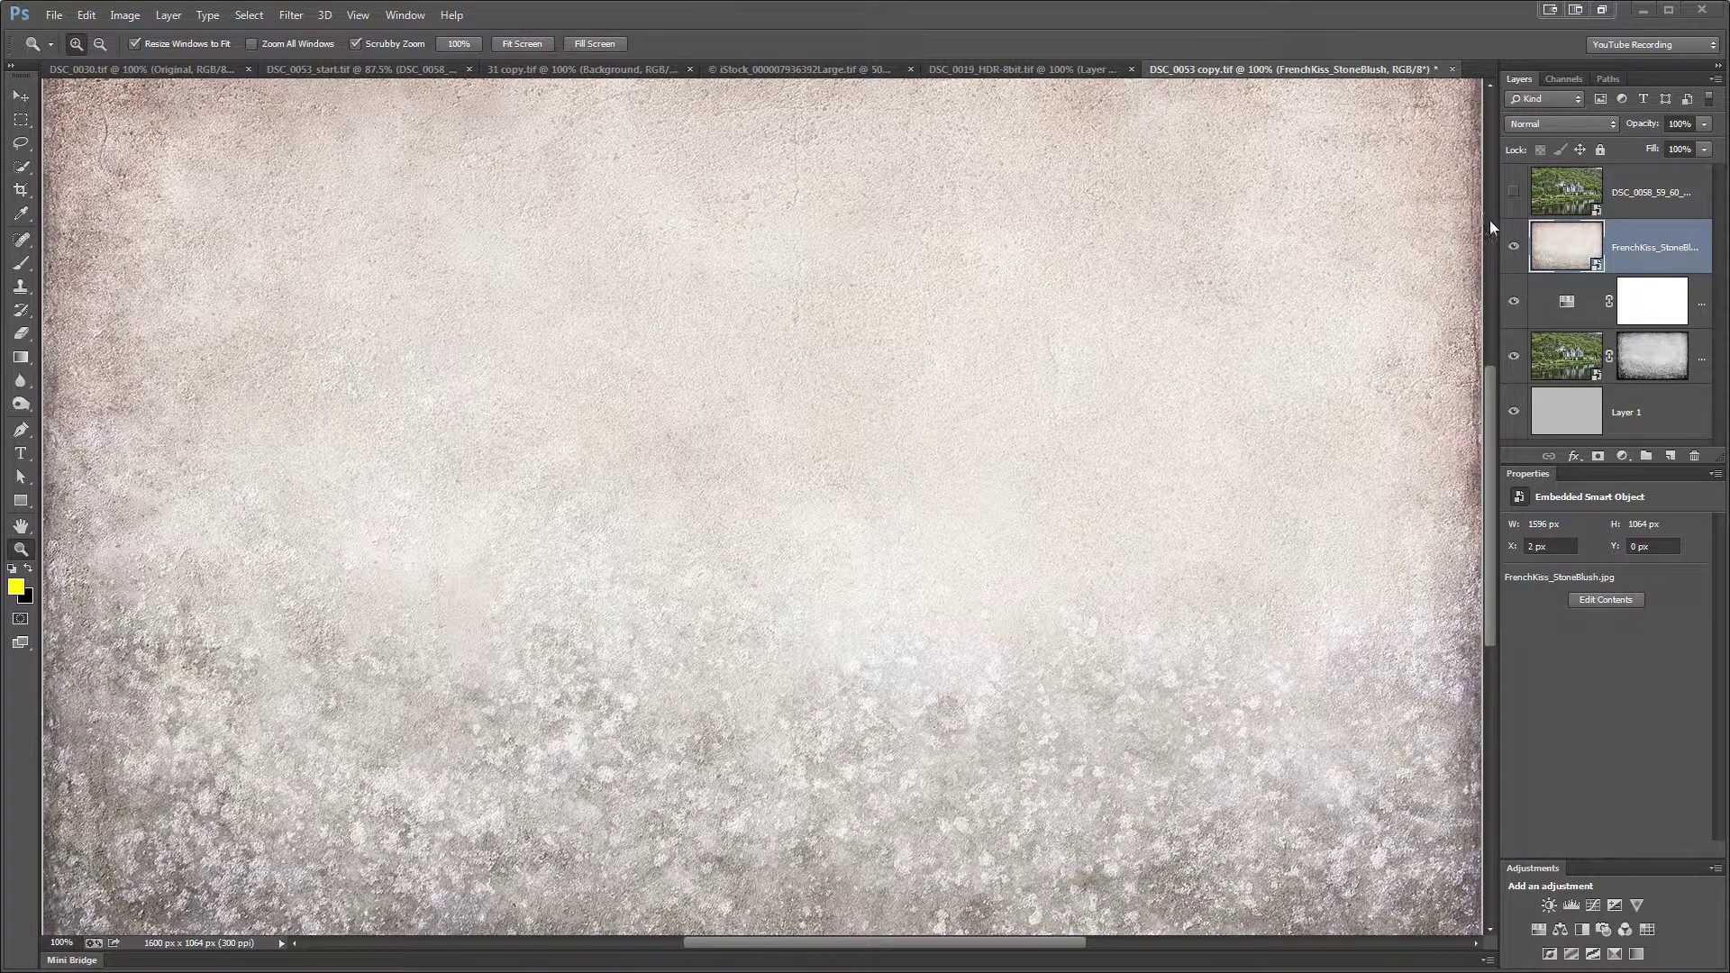
# - Switch to the DSC_0053_start.tif document holding the unedited castle photo
pyautogui.click(316, 69)
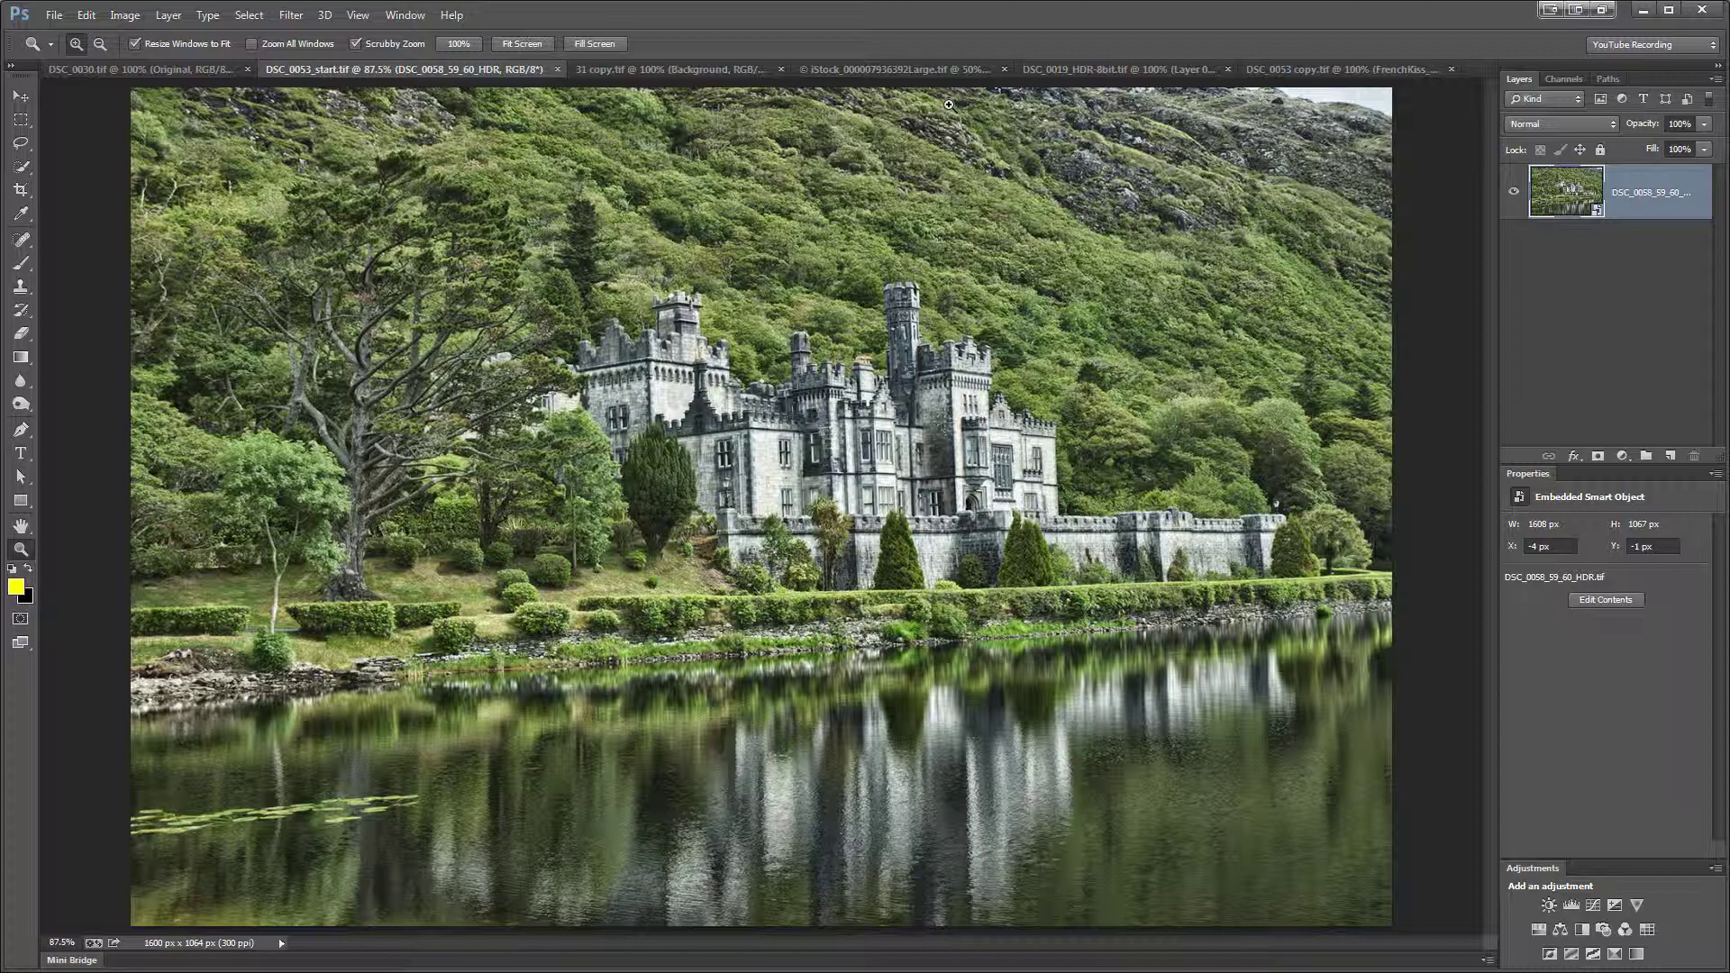
# - From Adobe Bridge, place FrenchKiss_StoneBlush.jpg into the Photoshop document
pyautogui.hotkey('alt', 'Tab')
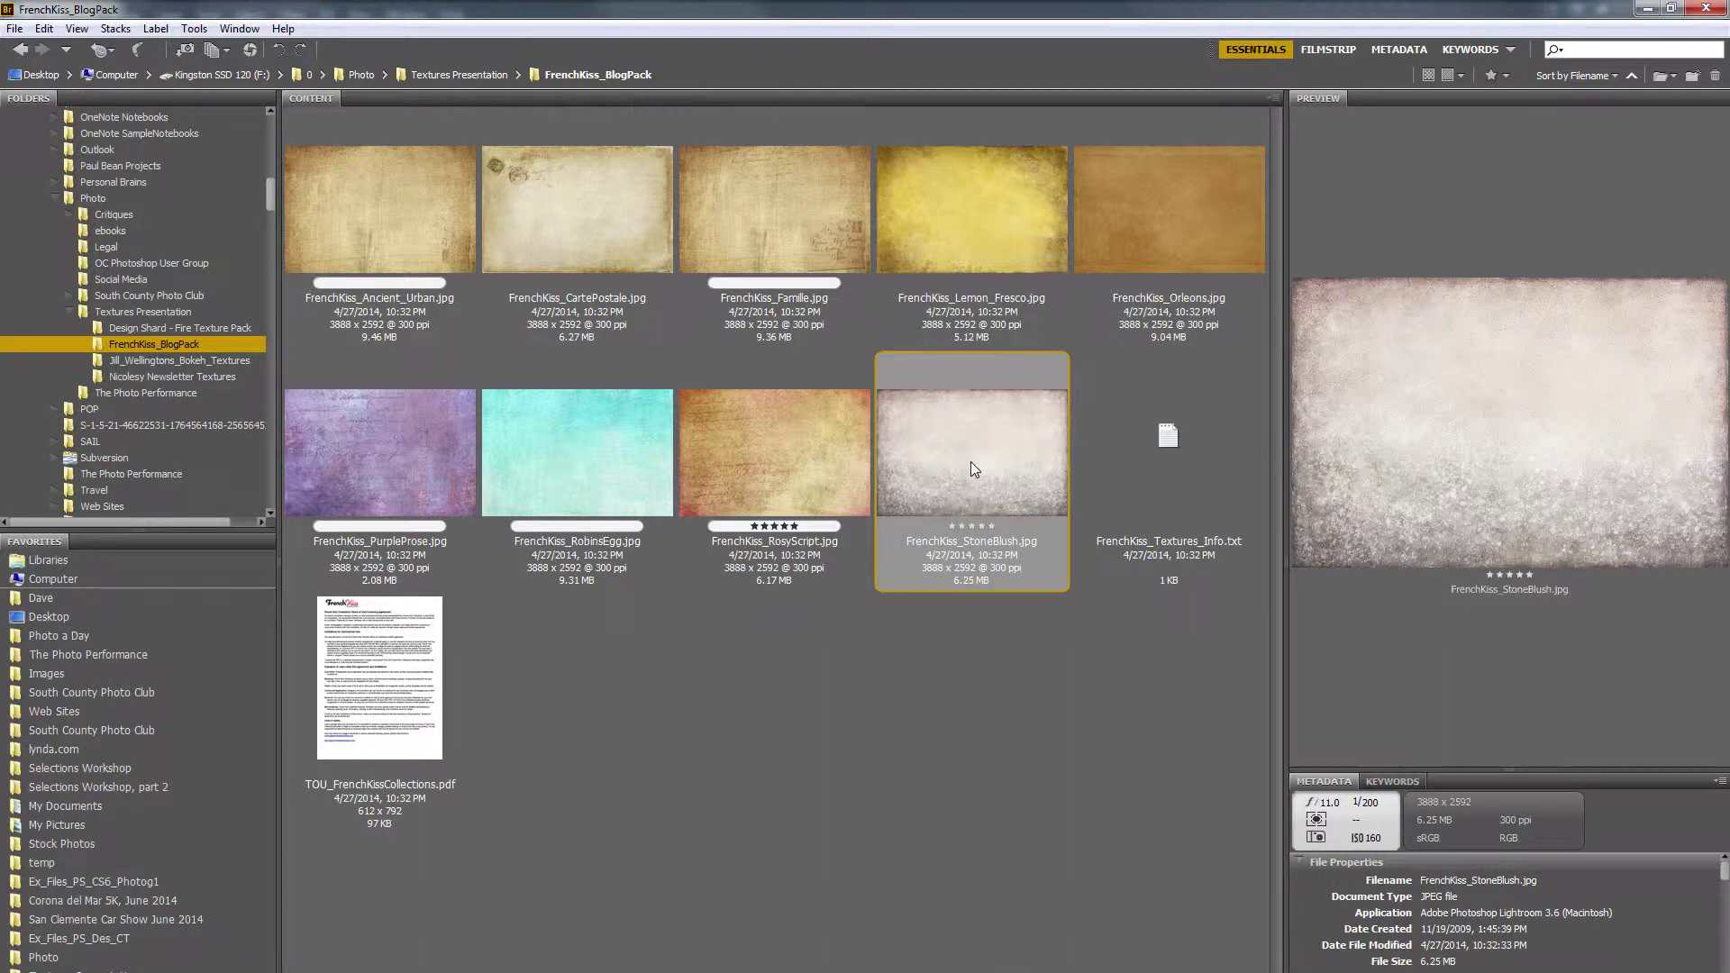
pyautogui.rightClick(973, 464)
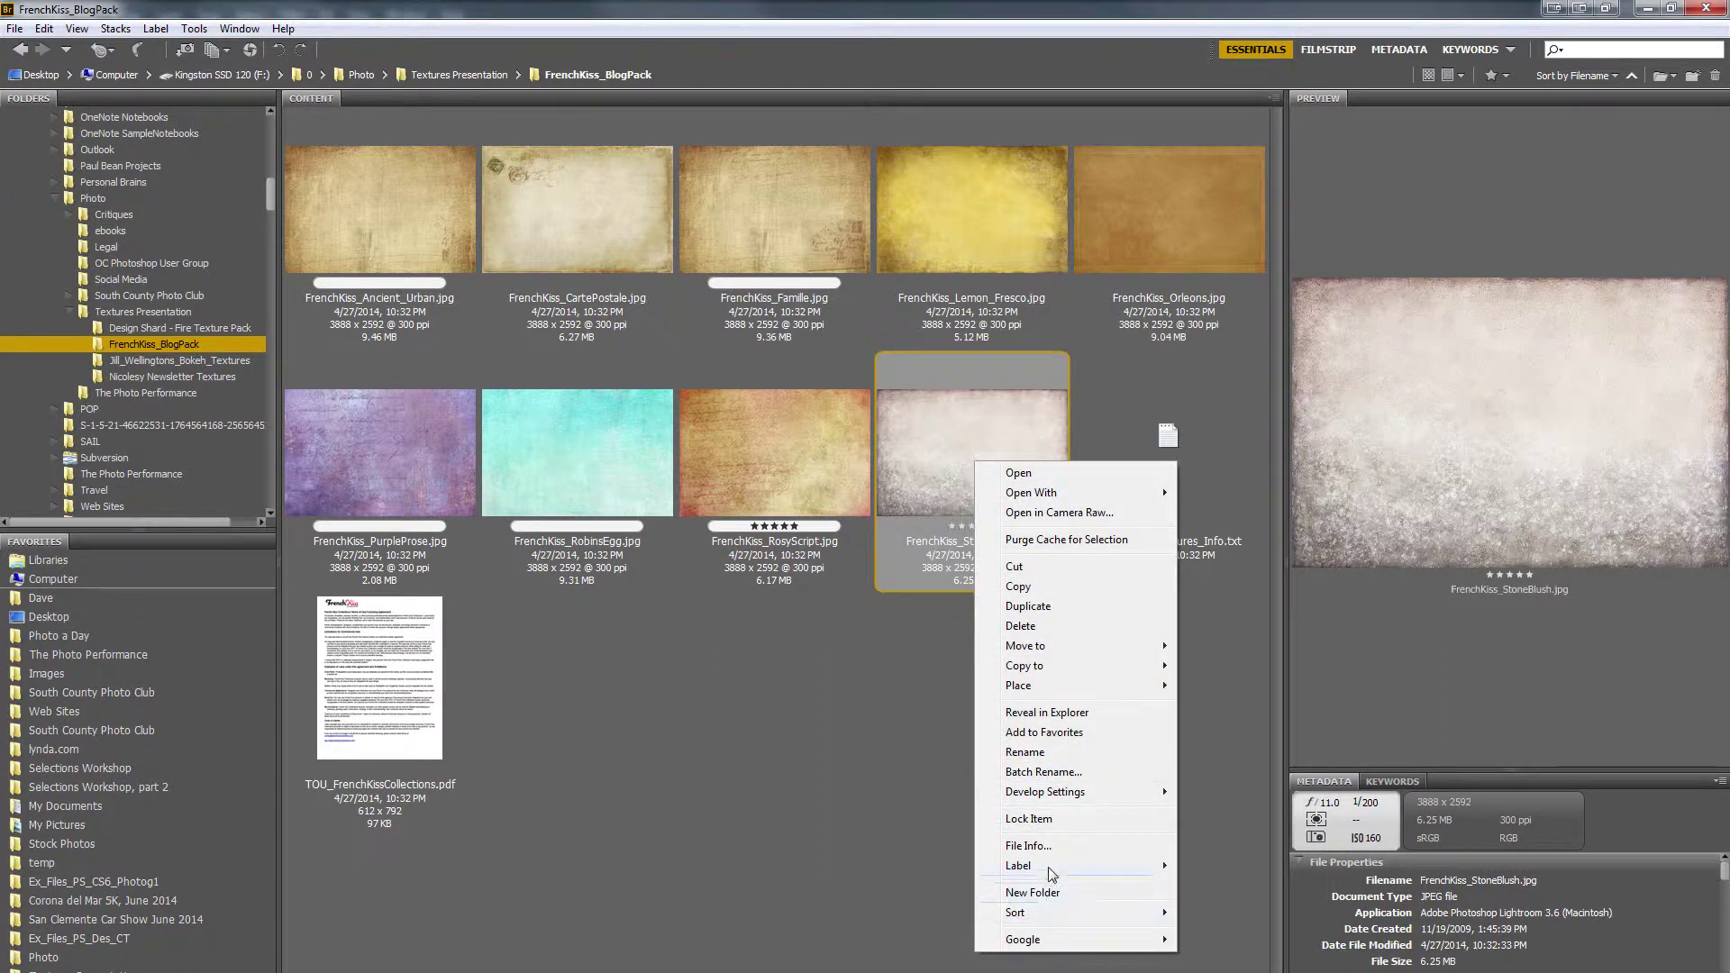
pyautogui.moveTo(1027, 685)
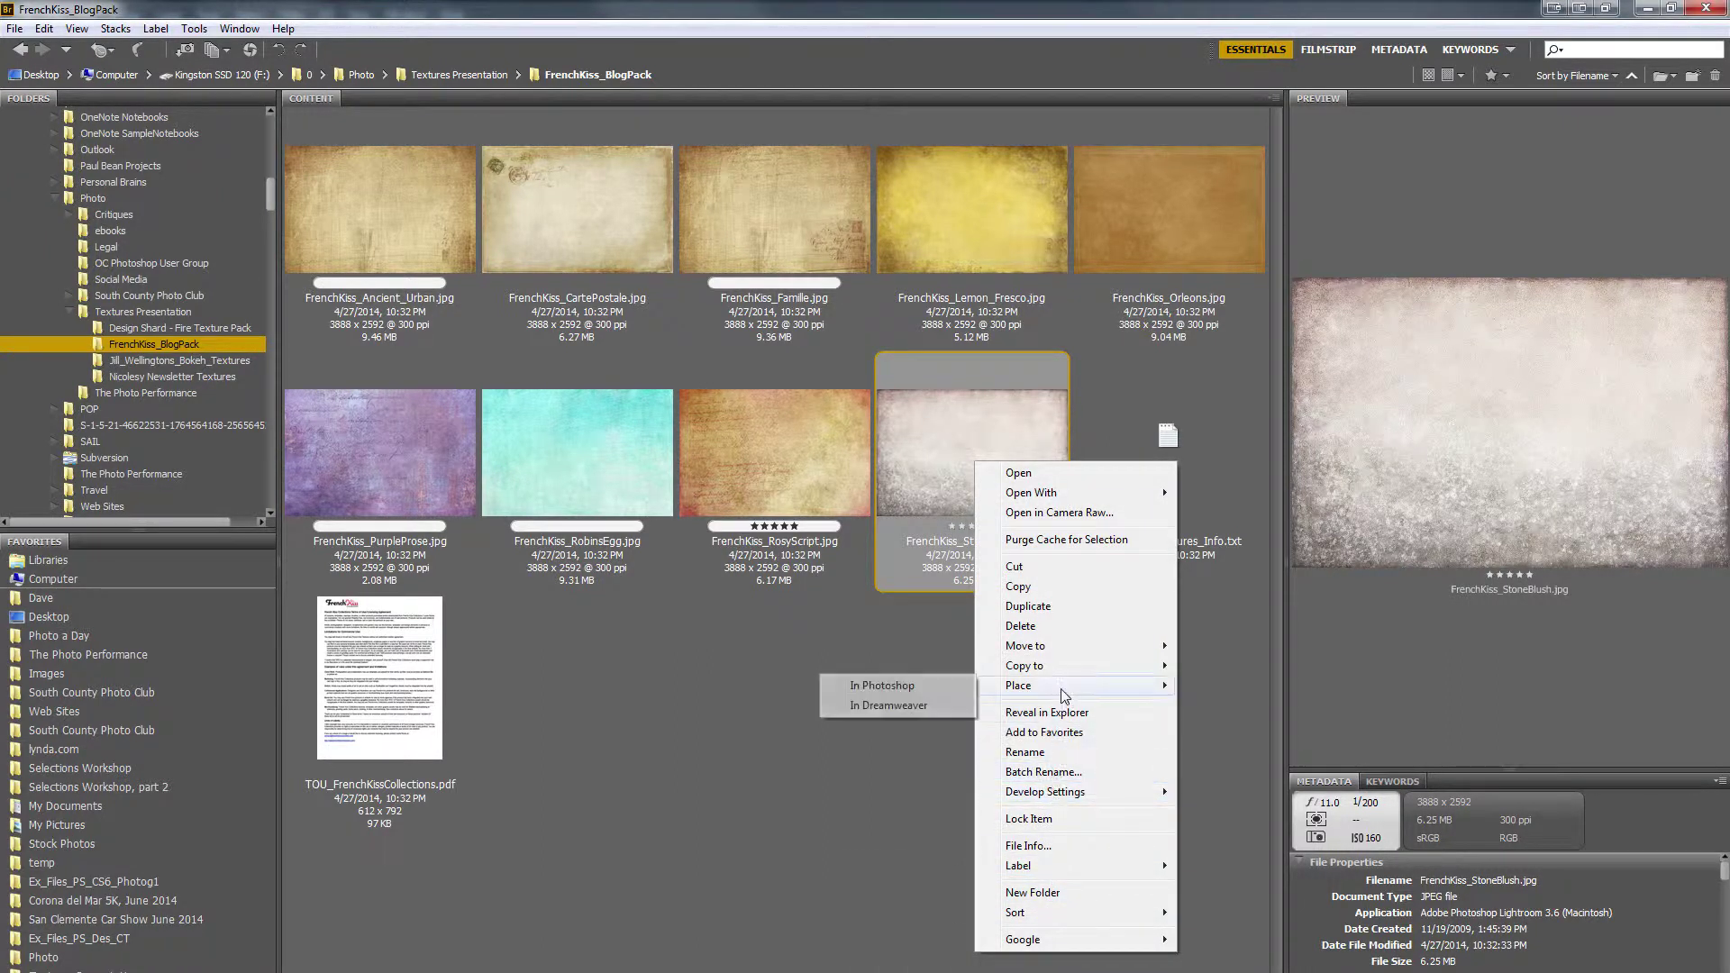
pyautogui.click(957, 687)
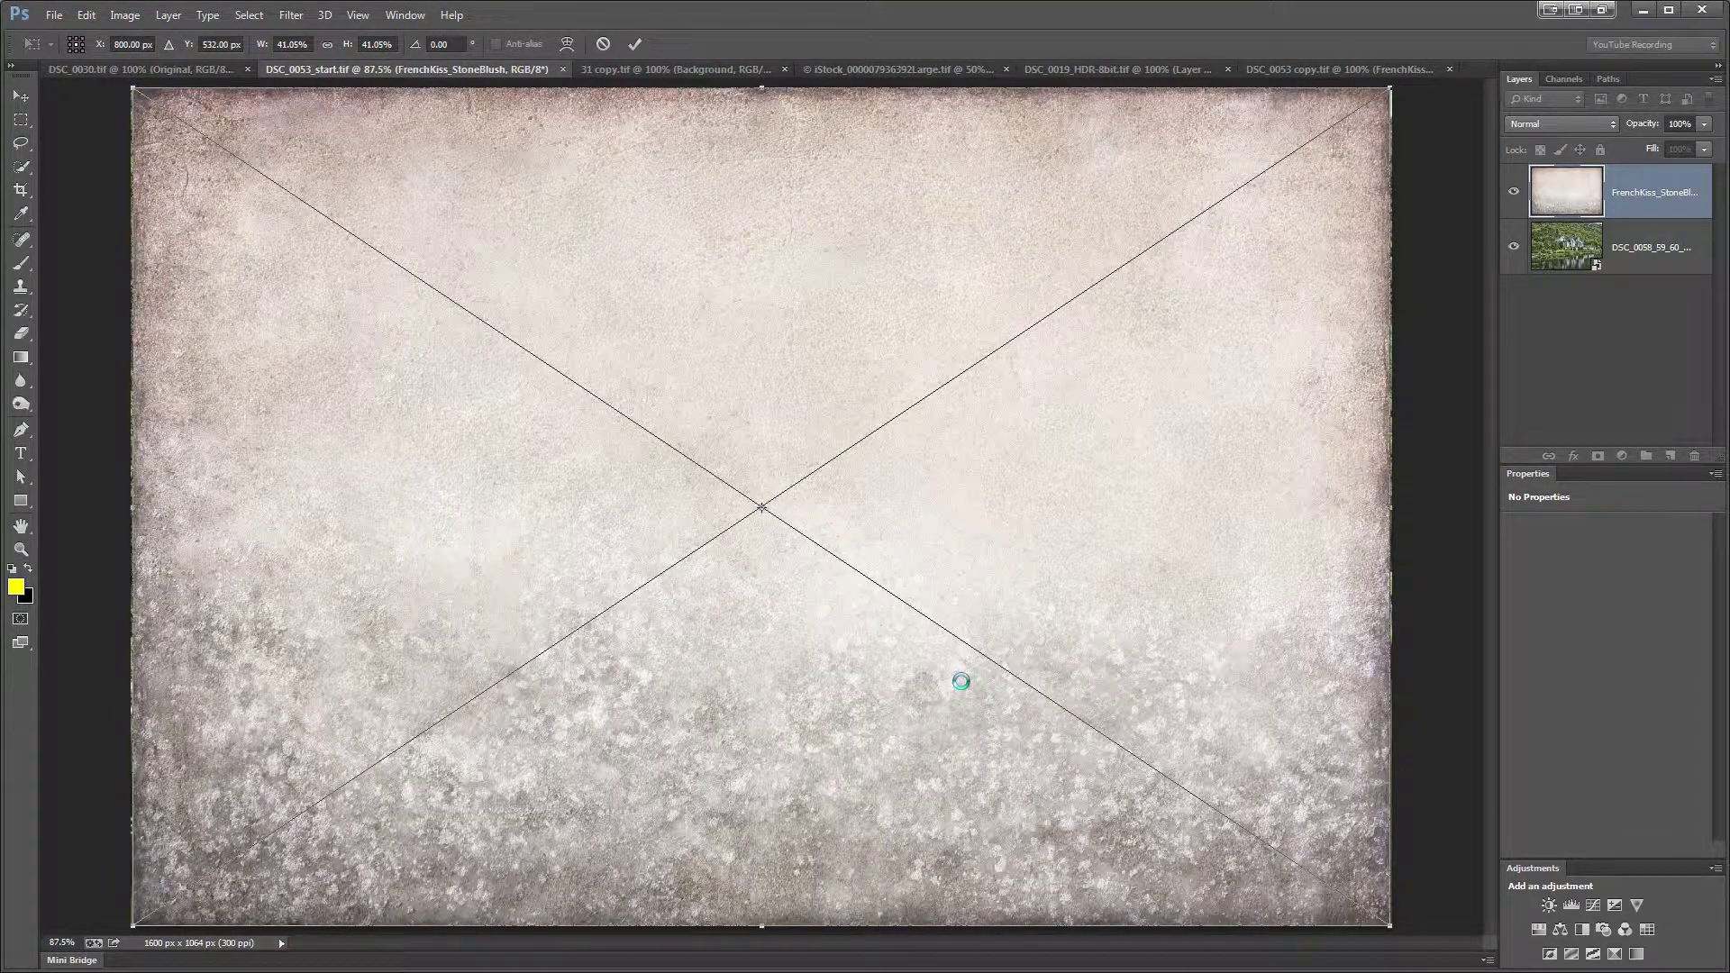
# - Commit the placed stone texture at its current size and zoom out
pyautogui.press('Return')
pyautogui.hotkey('ctrl', '-')
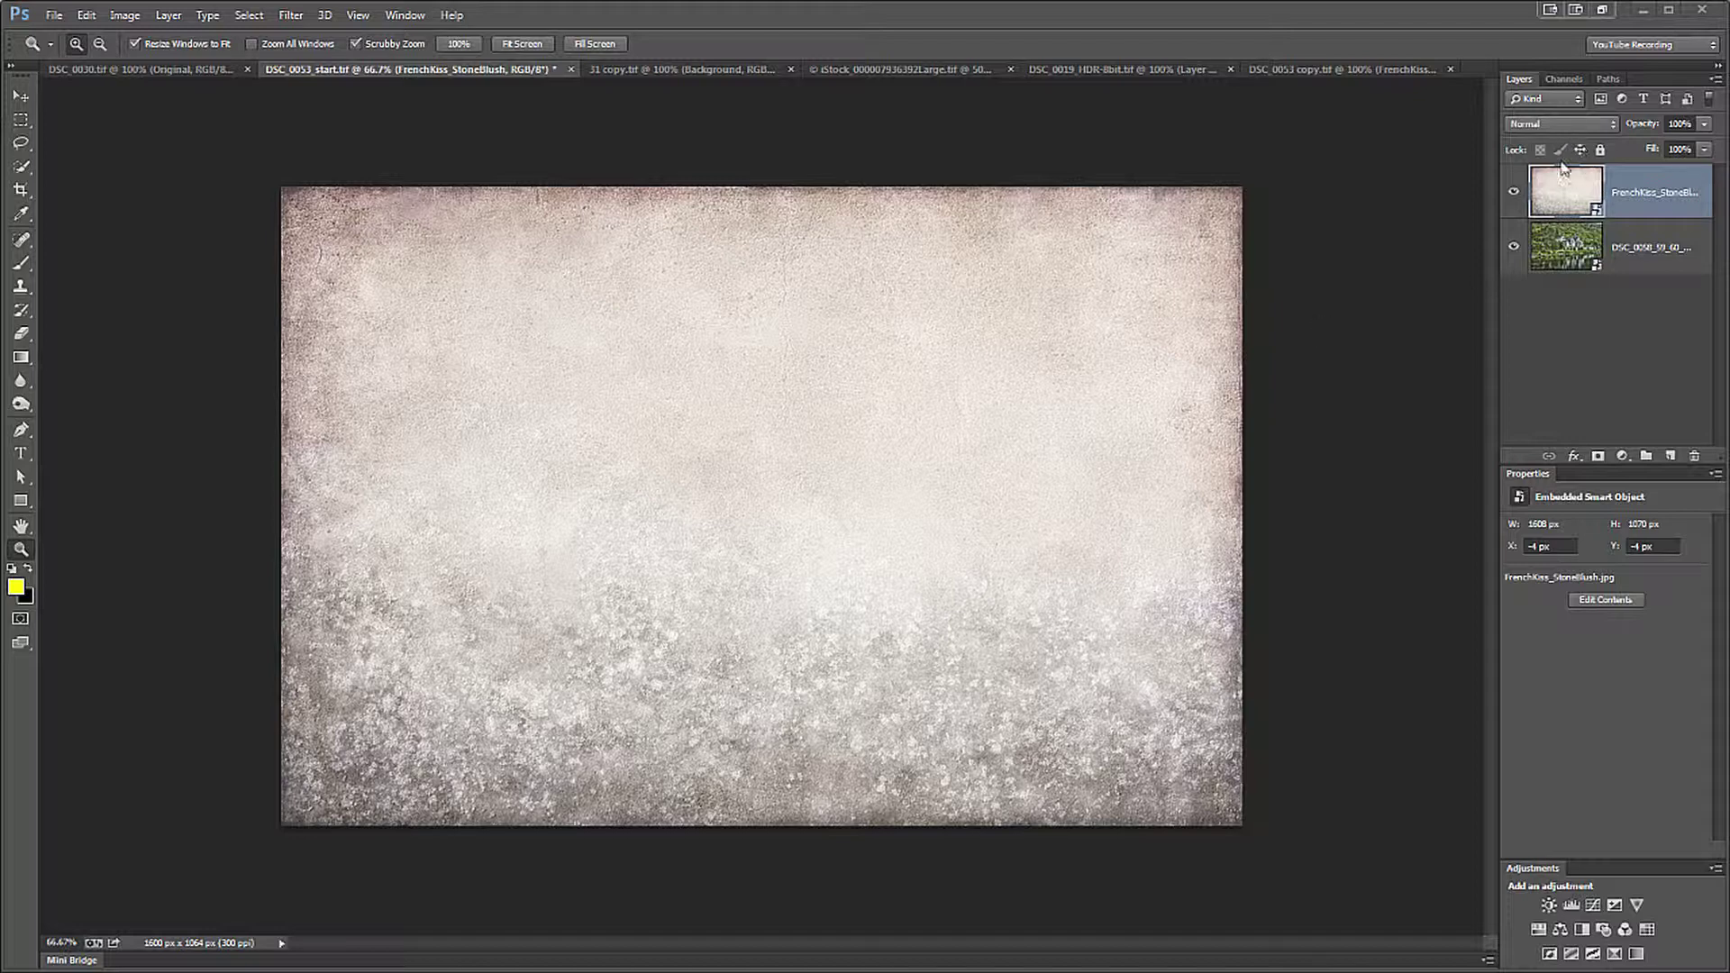
# - Load the texture's RGB luminosity as a selection from the Channels panel
pyautogui.click(1564, 79)
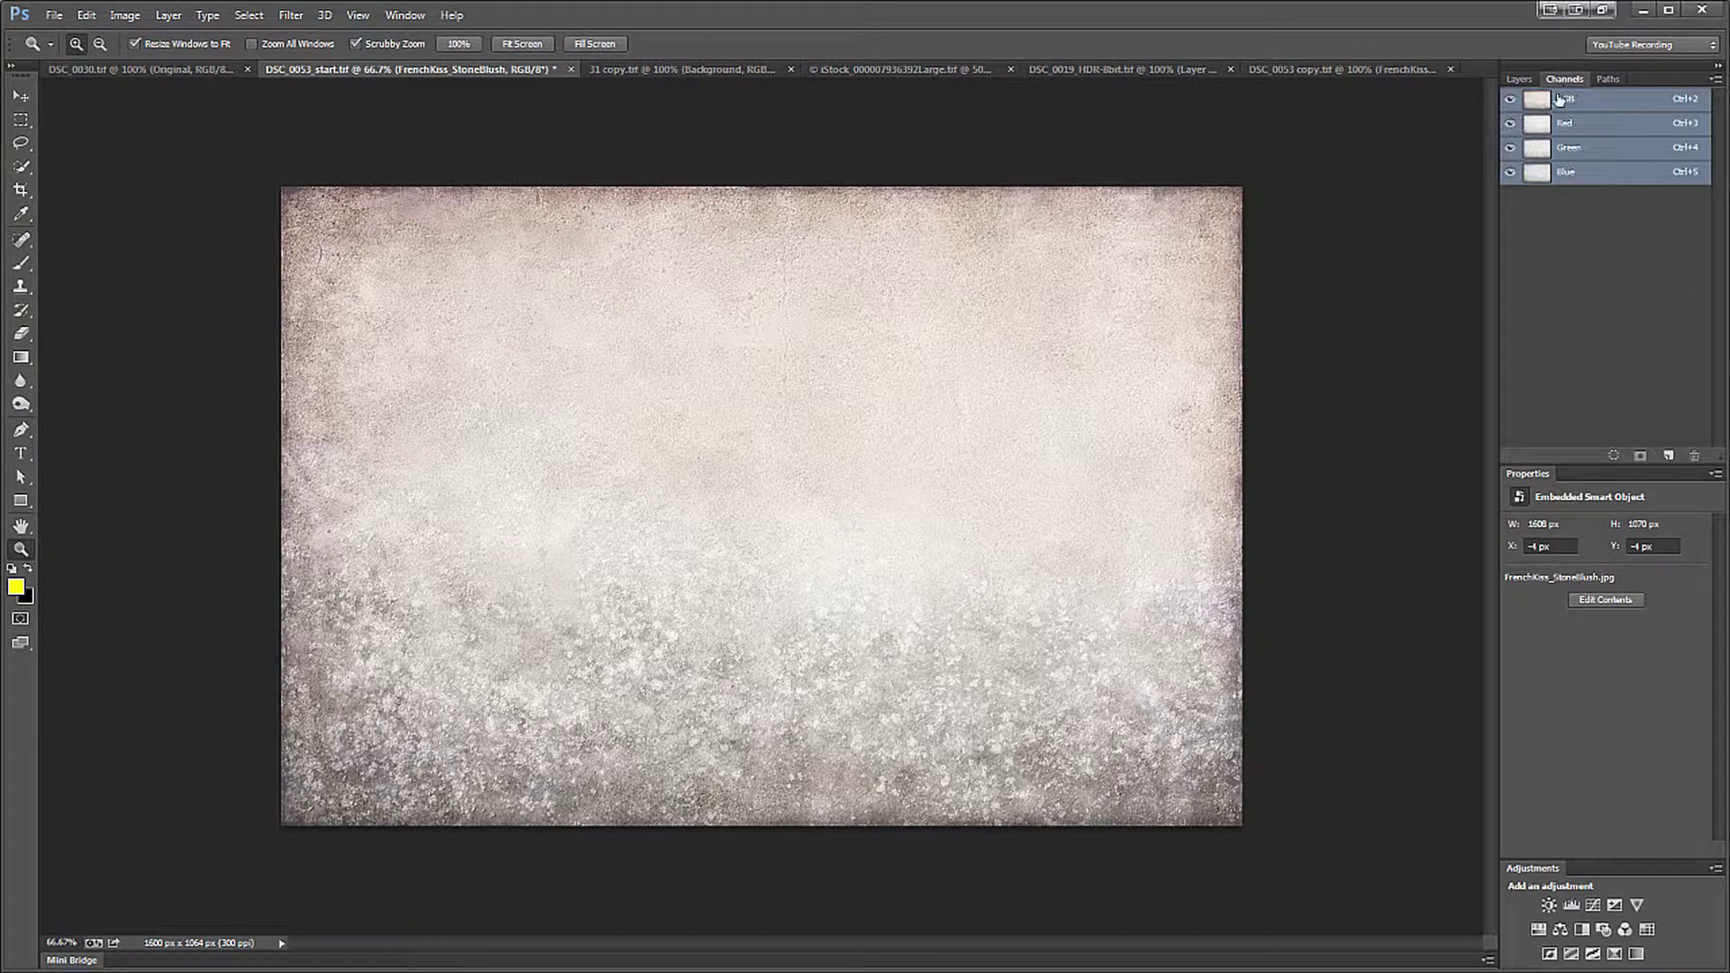
pyautogui.keyDown('ctrl'); pyautogui.click(1541, 106); pyautogui.keyUp('ctrl')
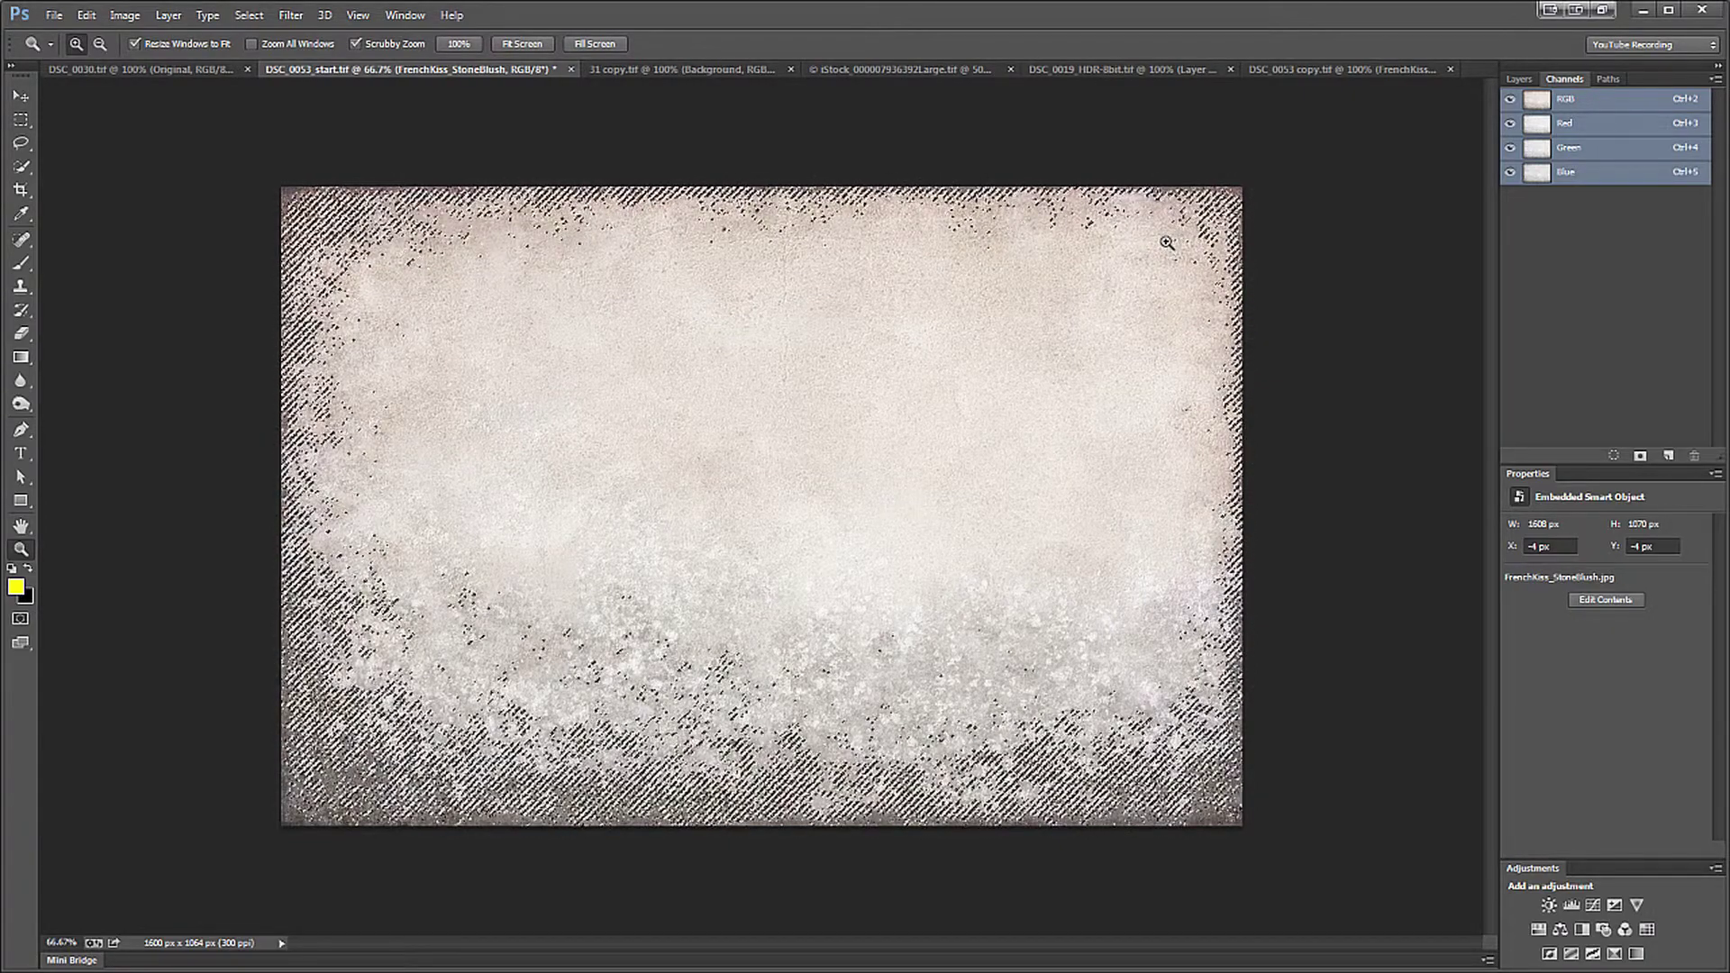
pyautogui.click(21, 620)
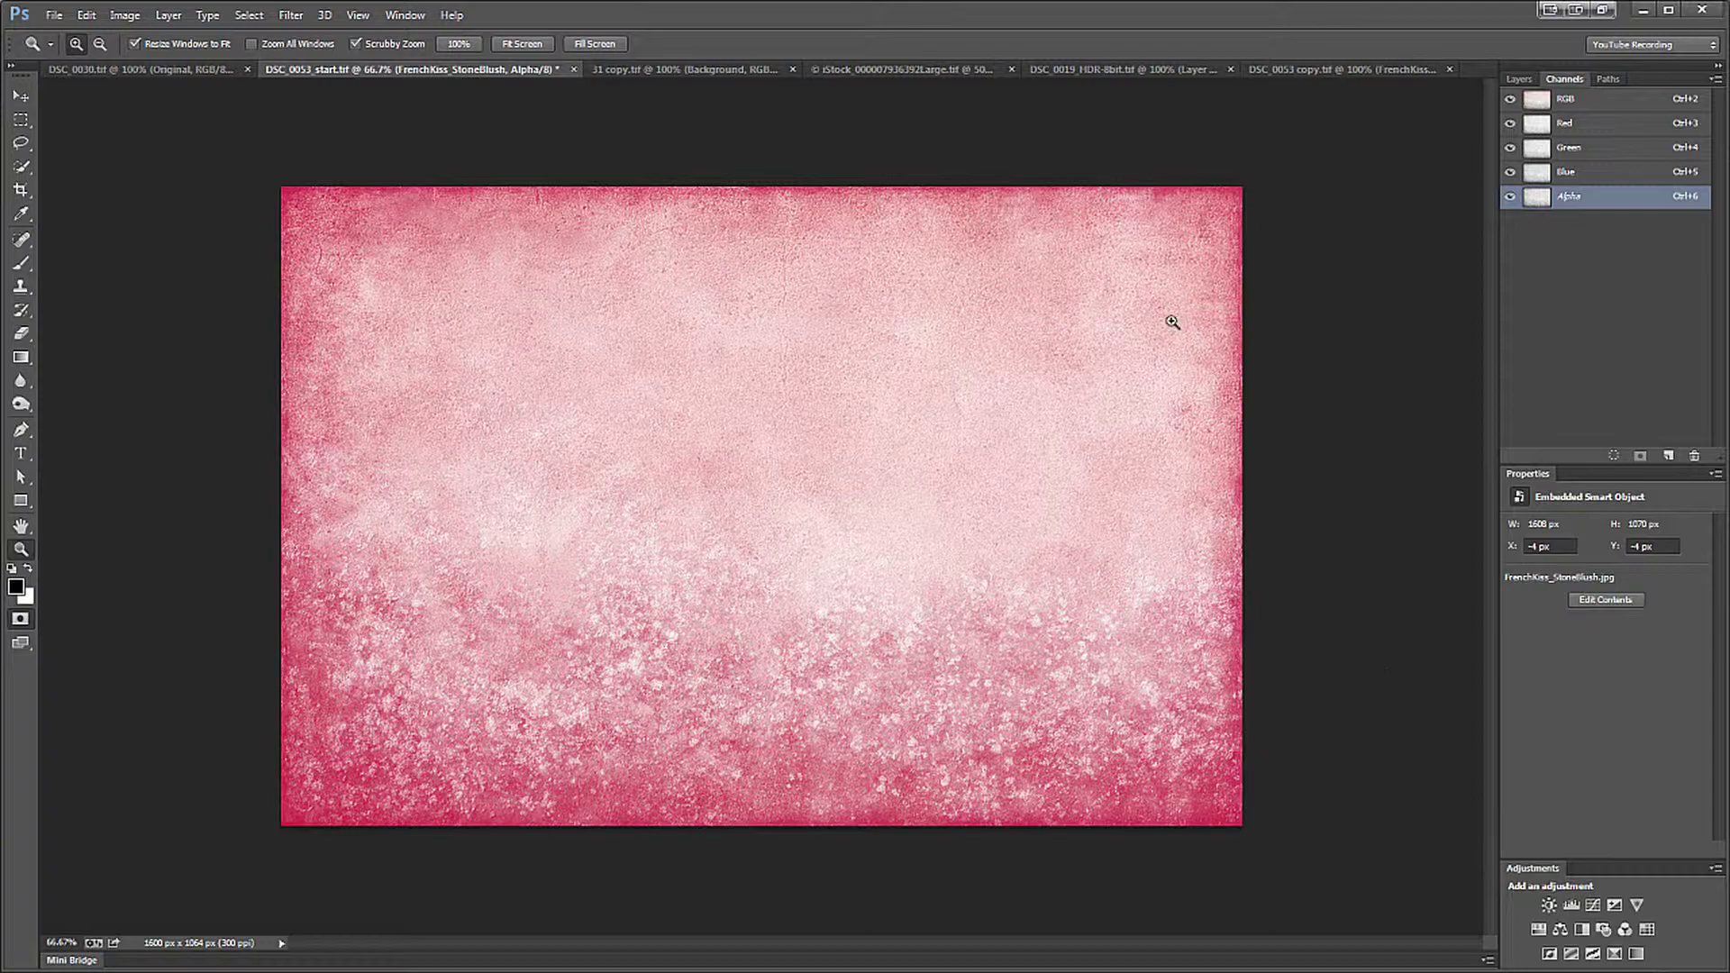
pyautogui.click(20, 619)
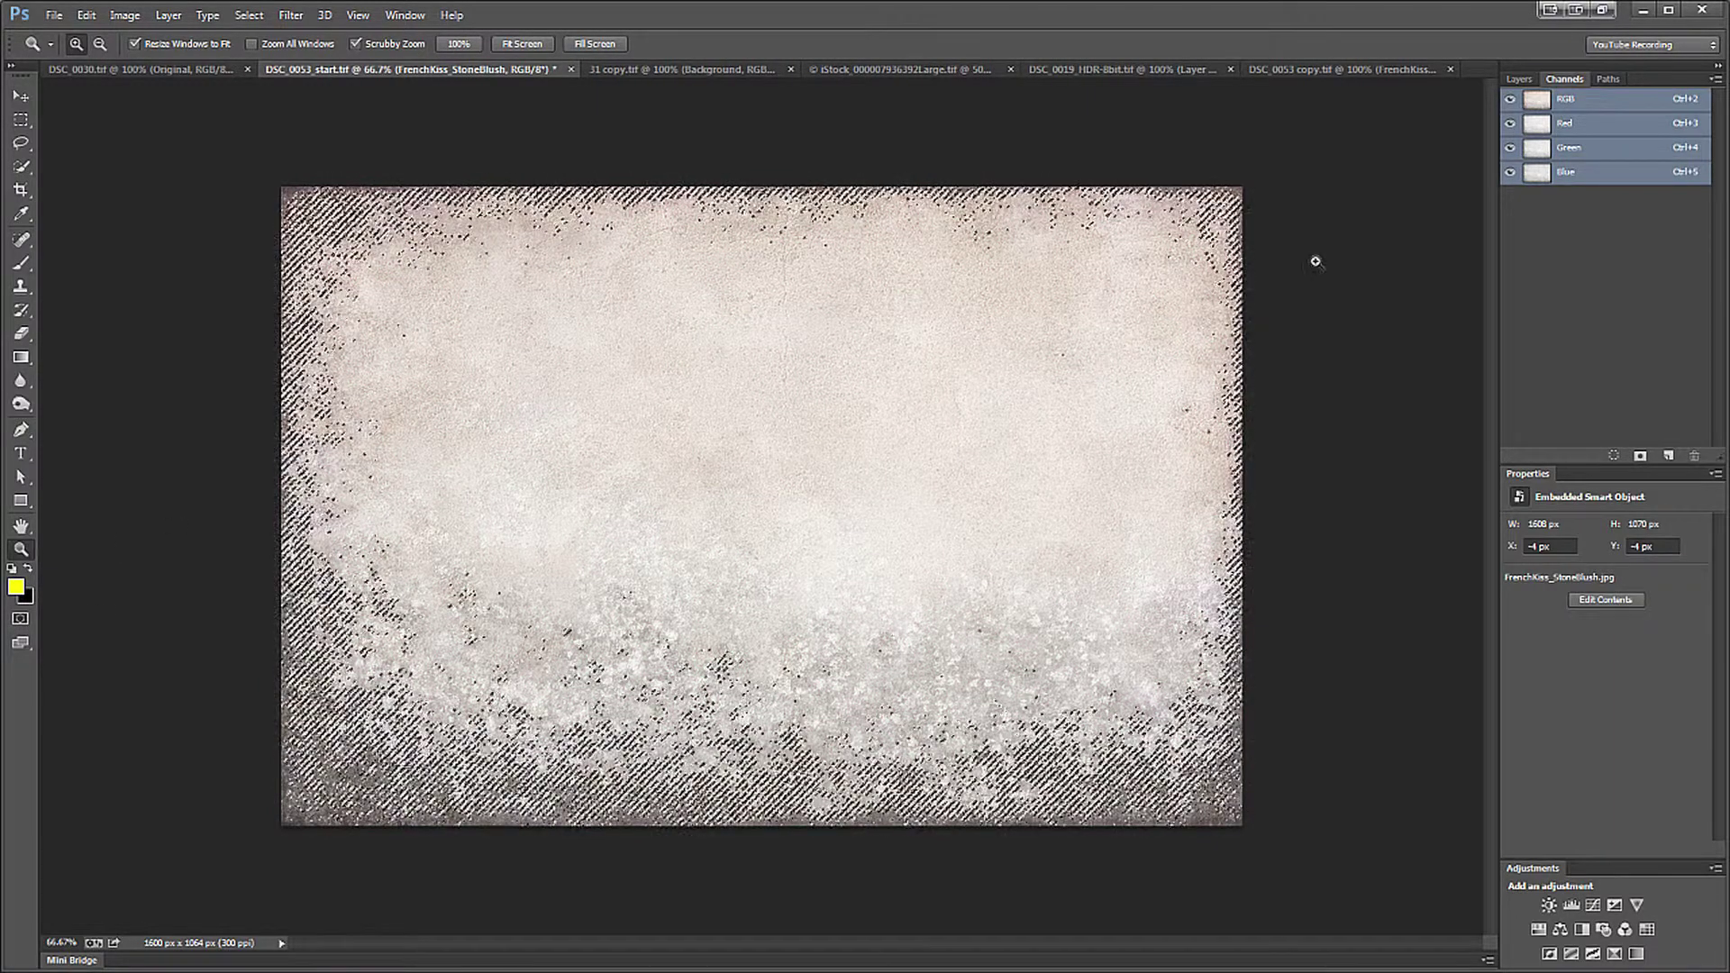
# - Hide the texture layer and add a layer mask to the castle photo from the texture selection
pyautogui.click(1516, 79)
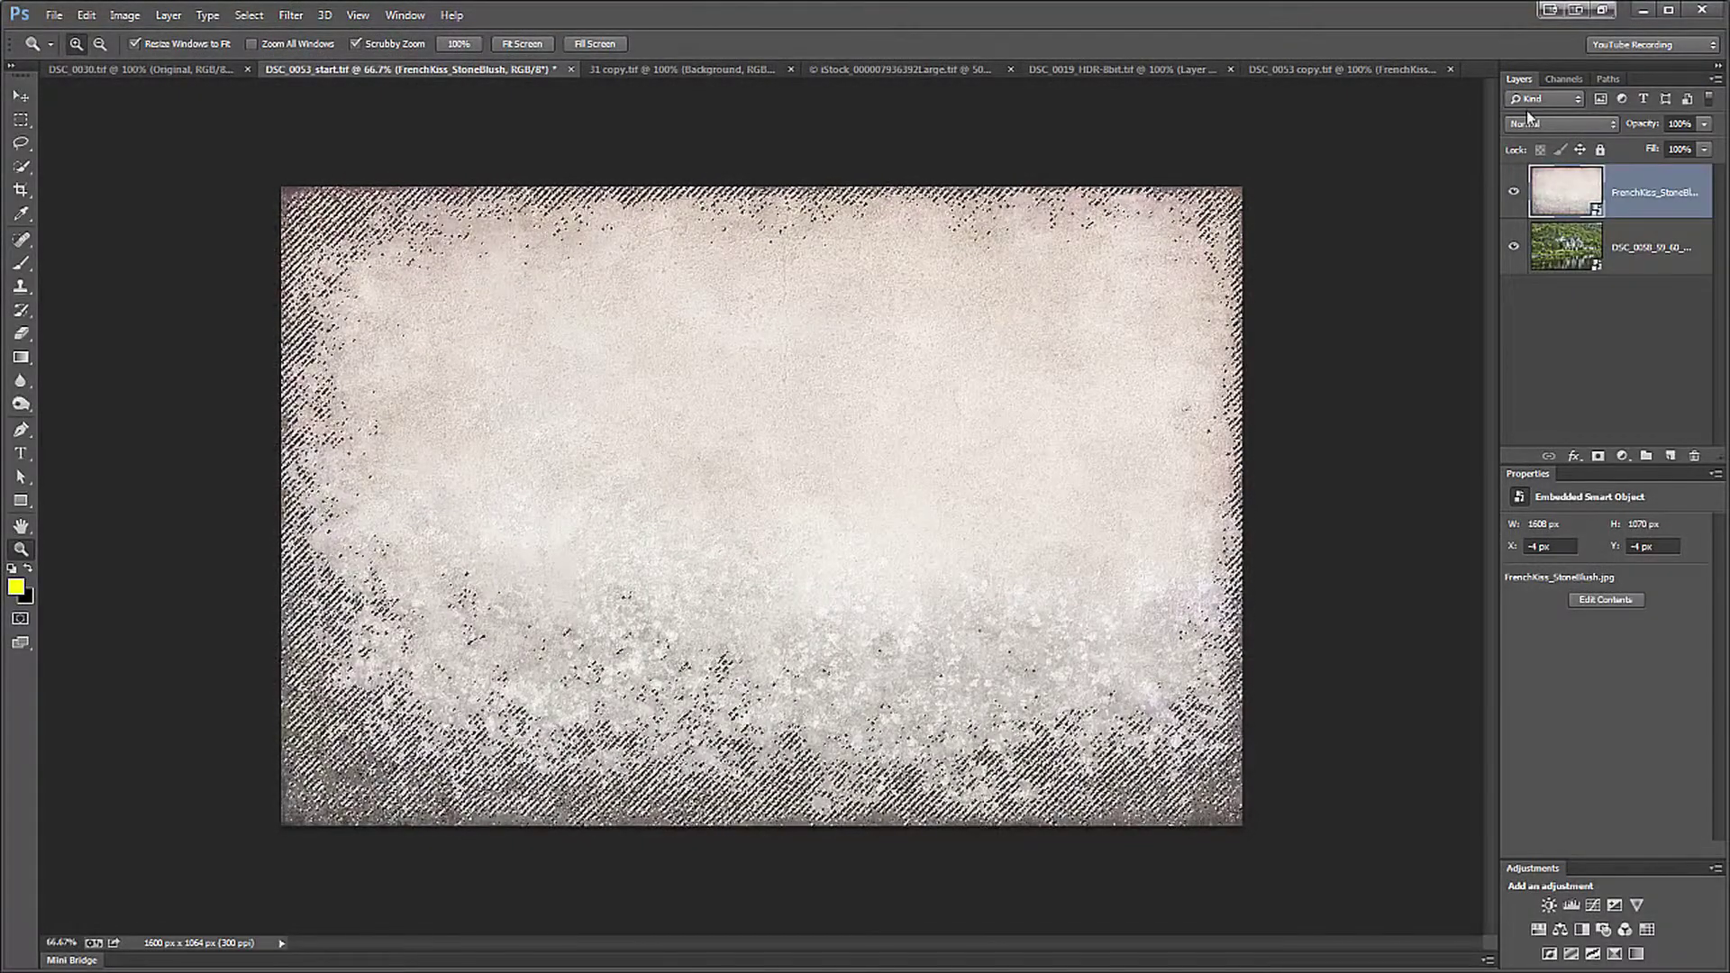
pyautogui.click(1518, 190)
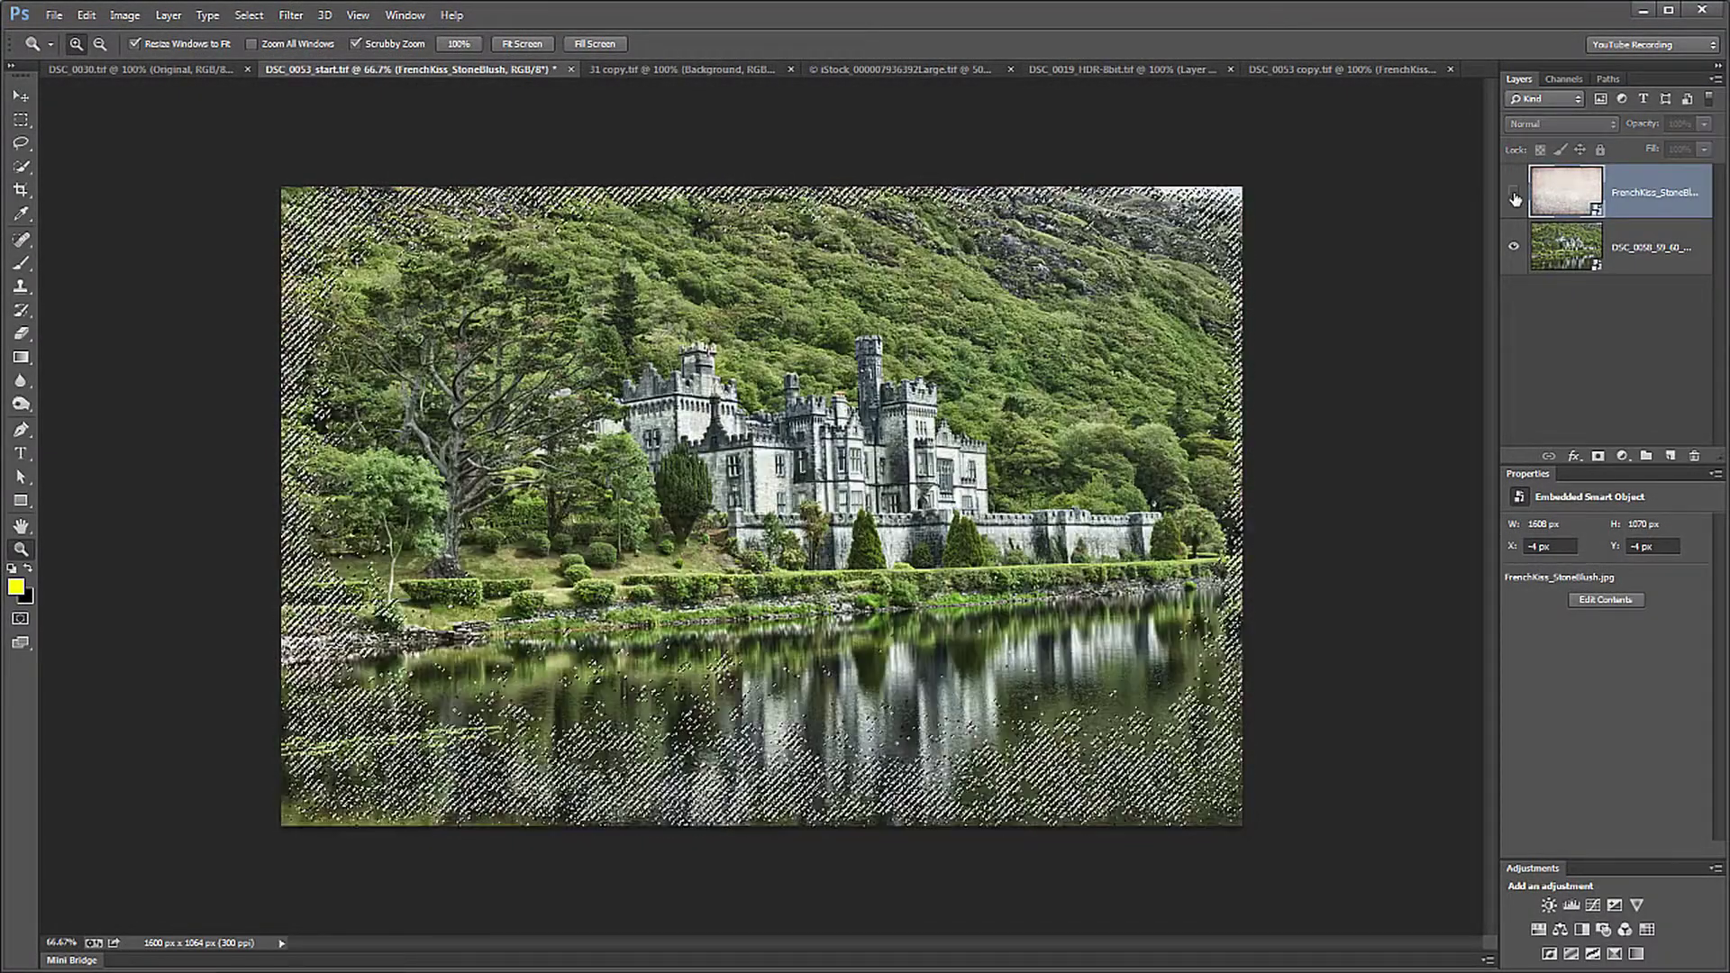
pyautogui.click(1569, 245)
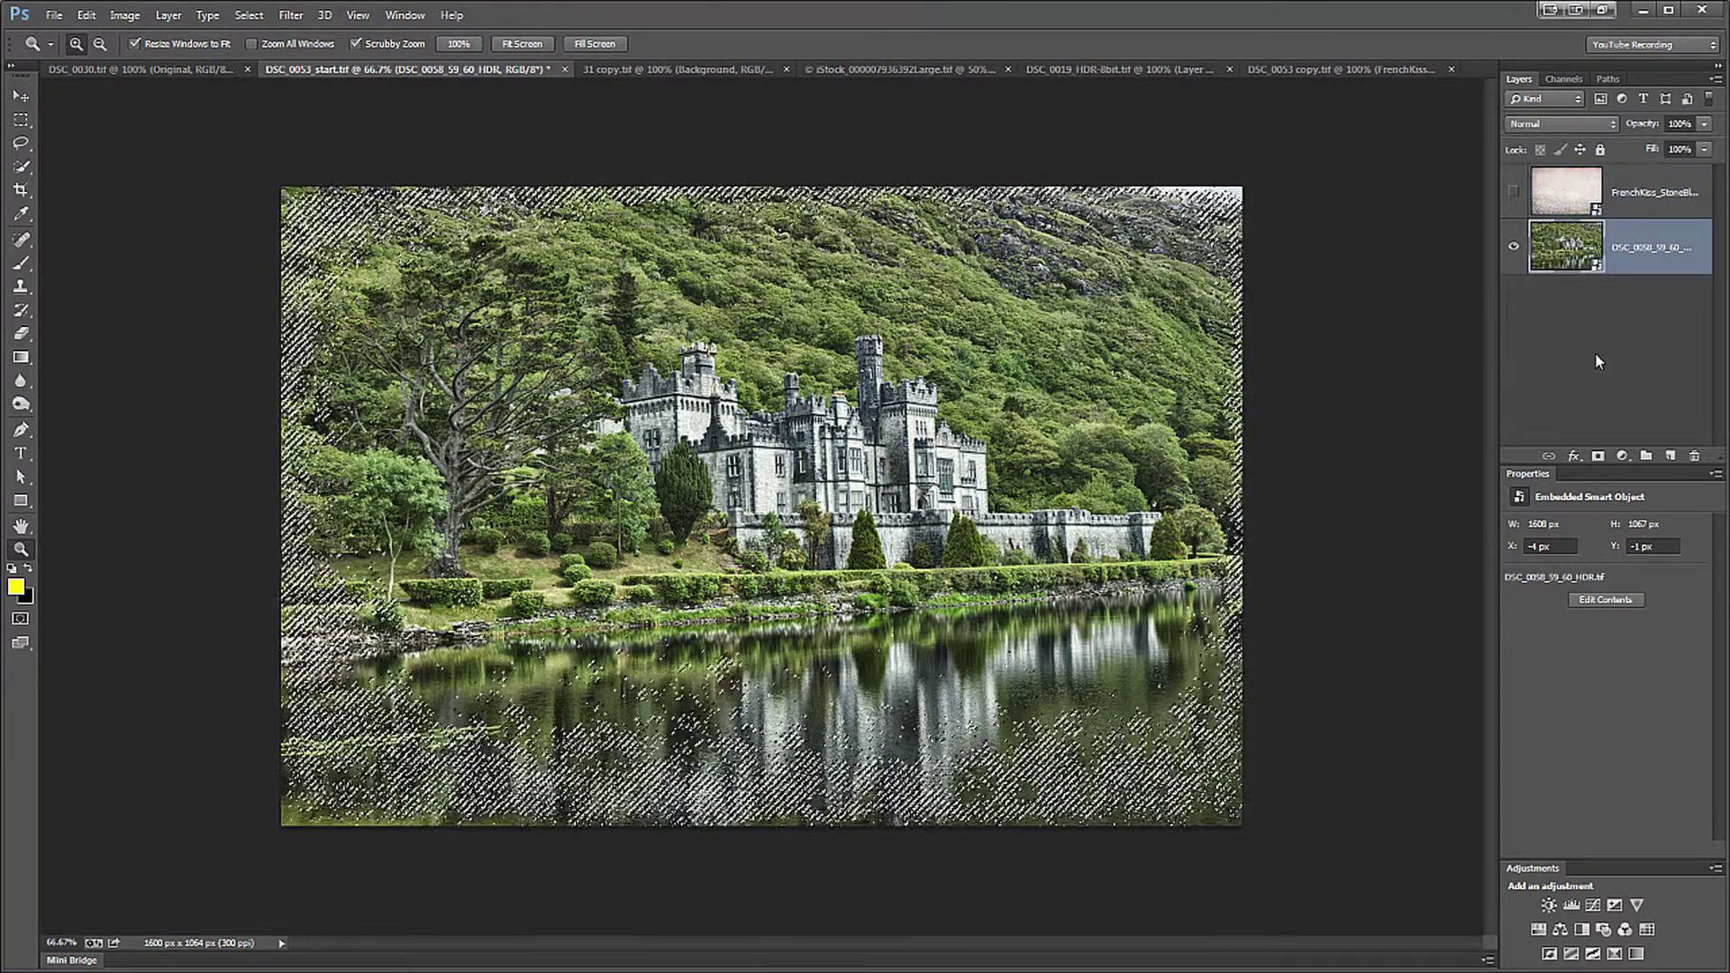
pyautogui.click(1599, 455)
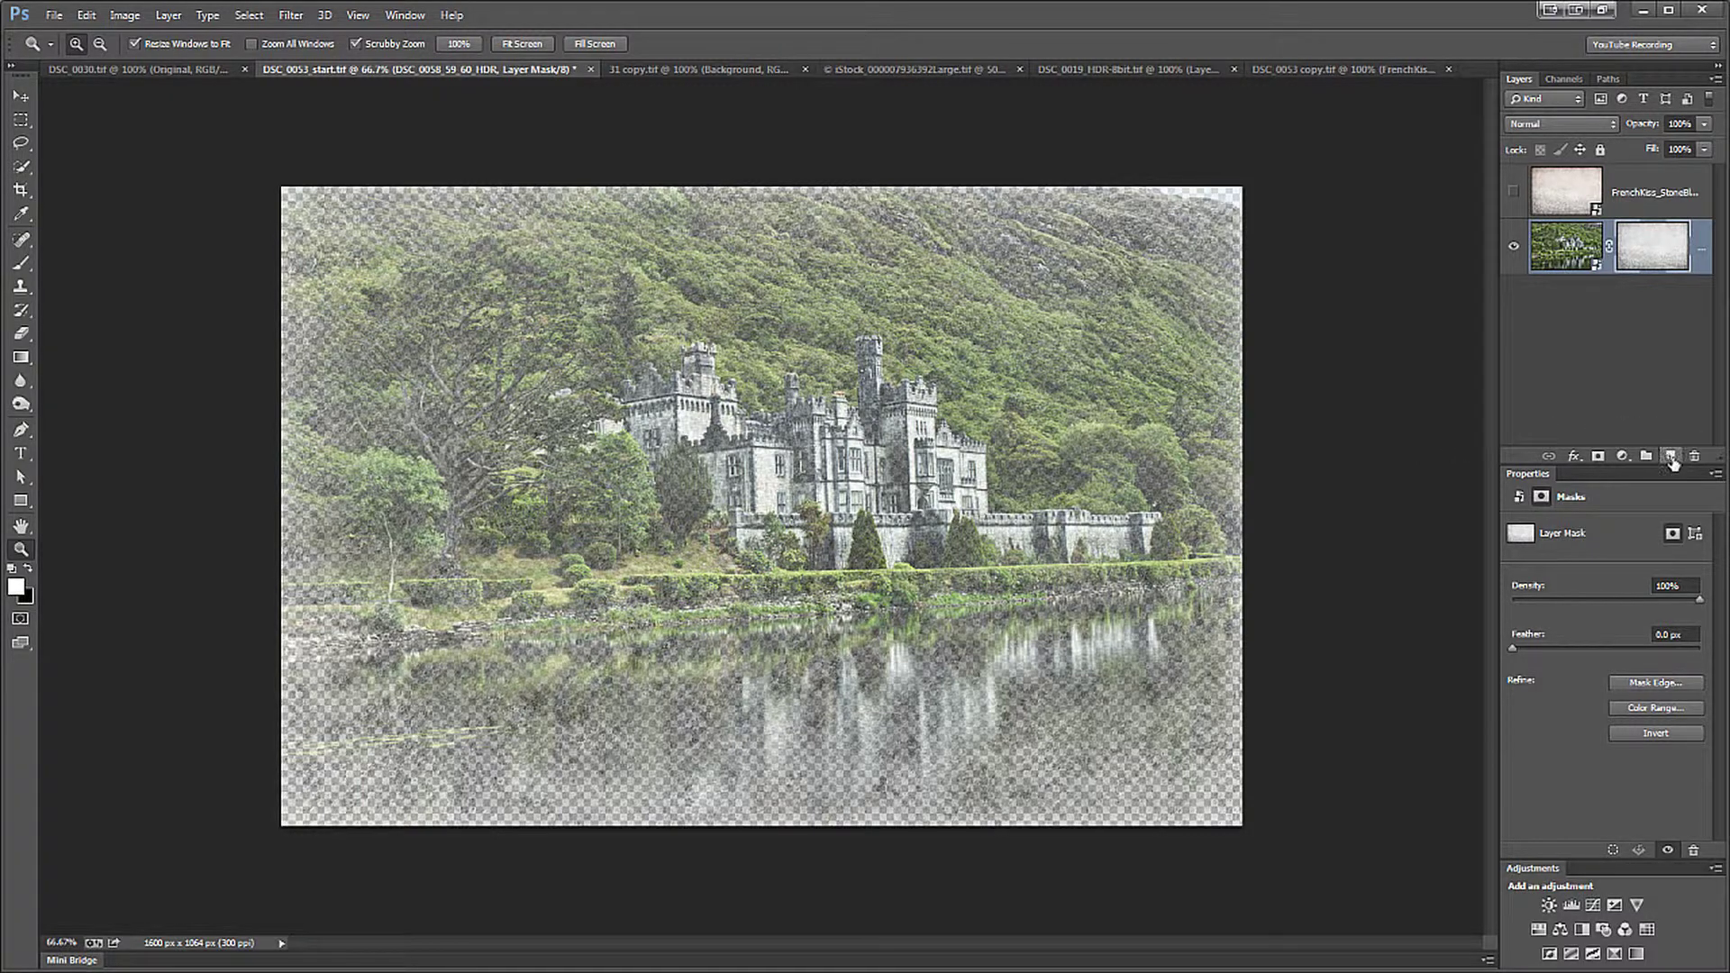
# - Add Layer 1 beneath the castle photo, fill it with light grey, then select the photo's mask
pyautogui.keyDown('ctrl'); pyautogui.click(1672, 460); pyautogui.keyUp('ctrl')
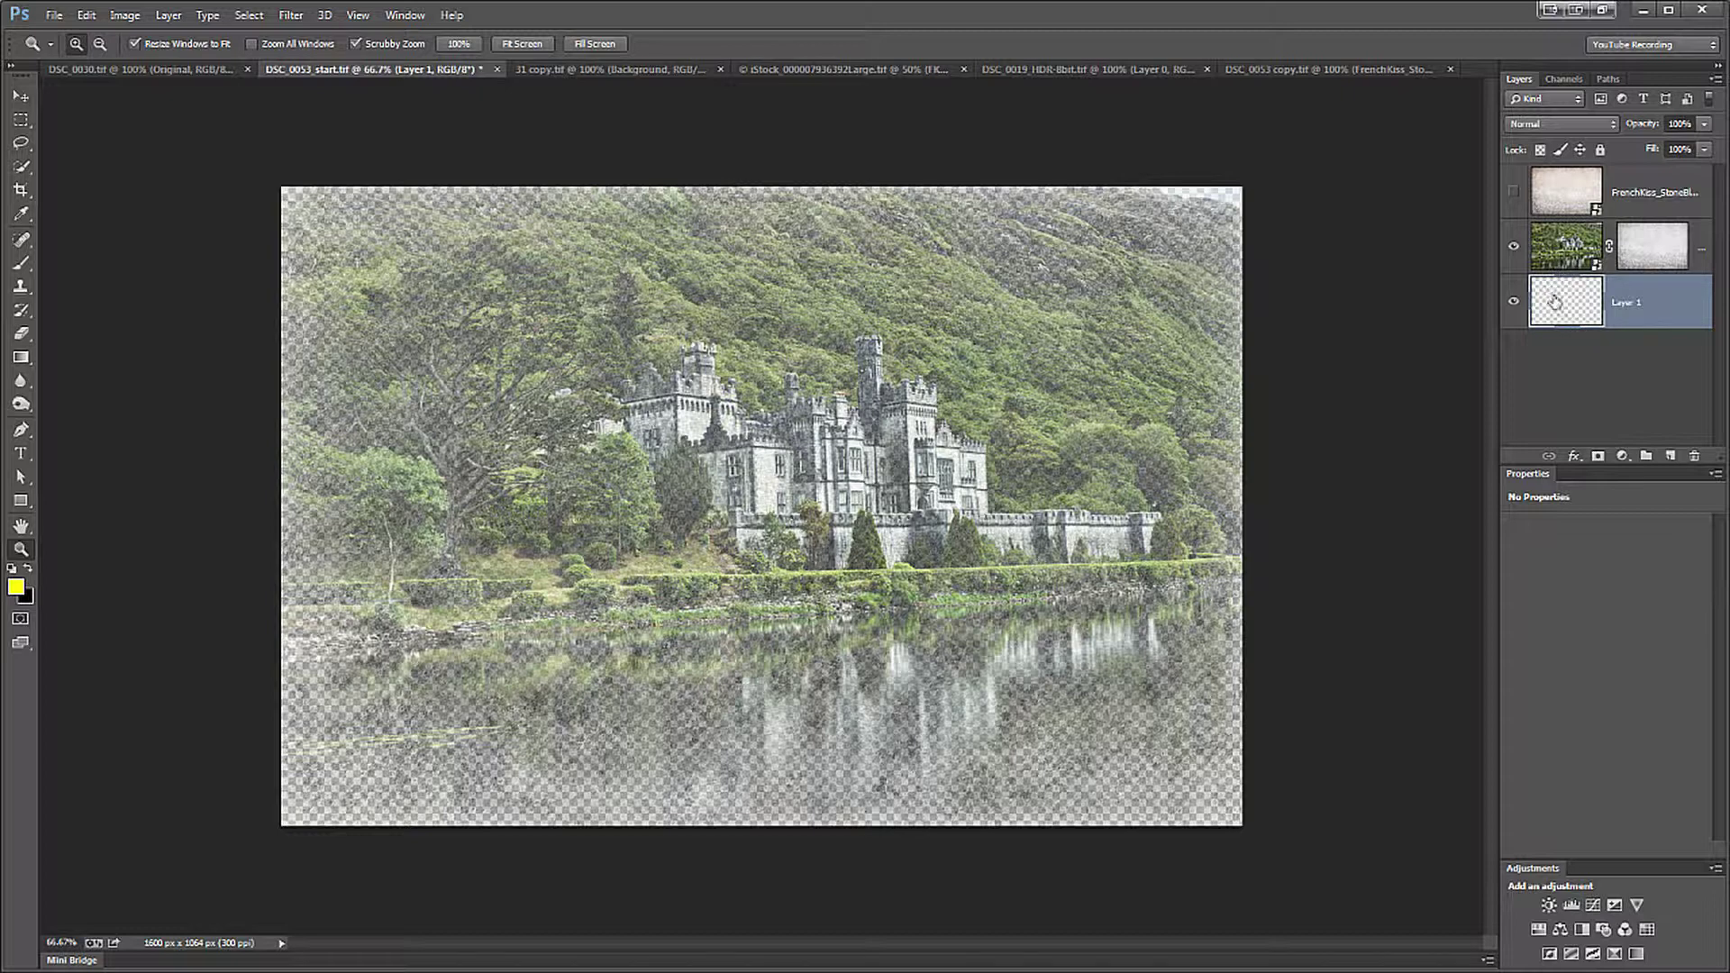
pyautogui.click(15, 587)
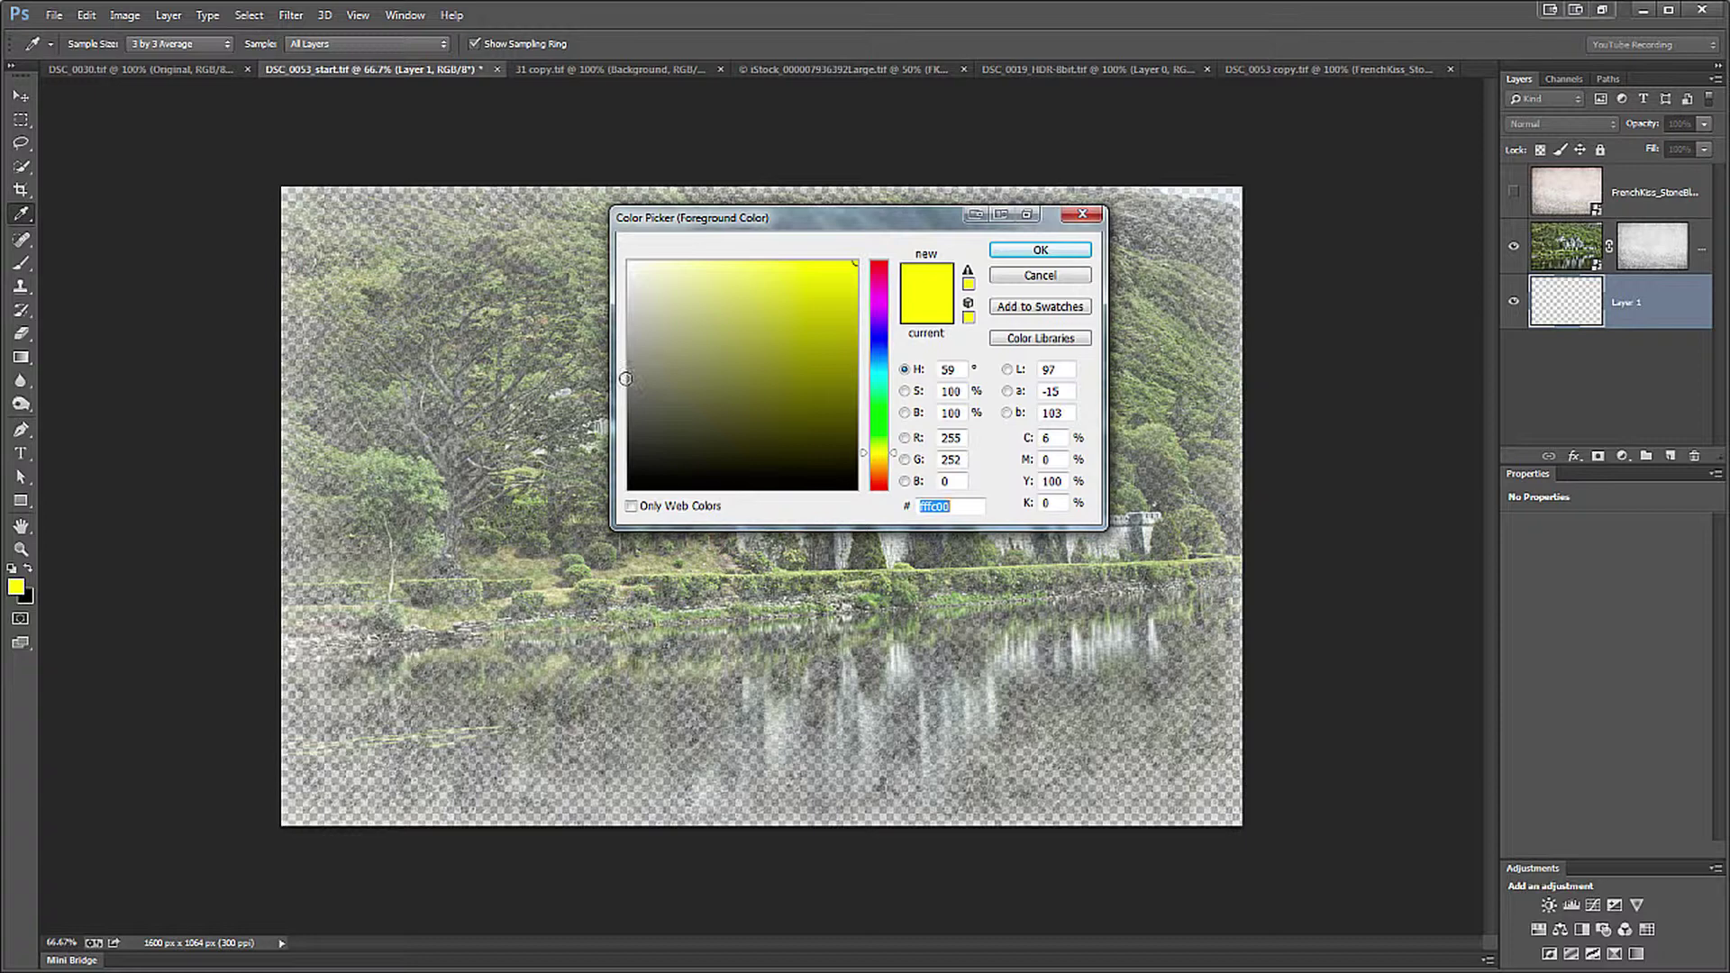
pyautogui.moveTo(624, 327); pyautogui.dragTo(627, 299)
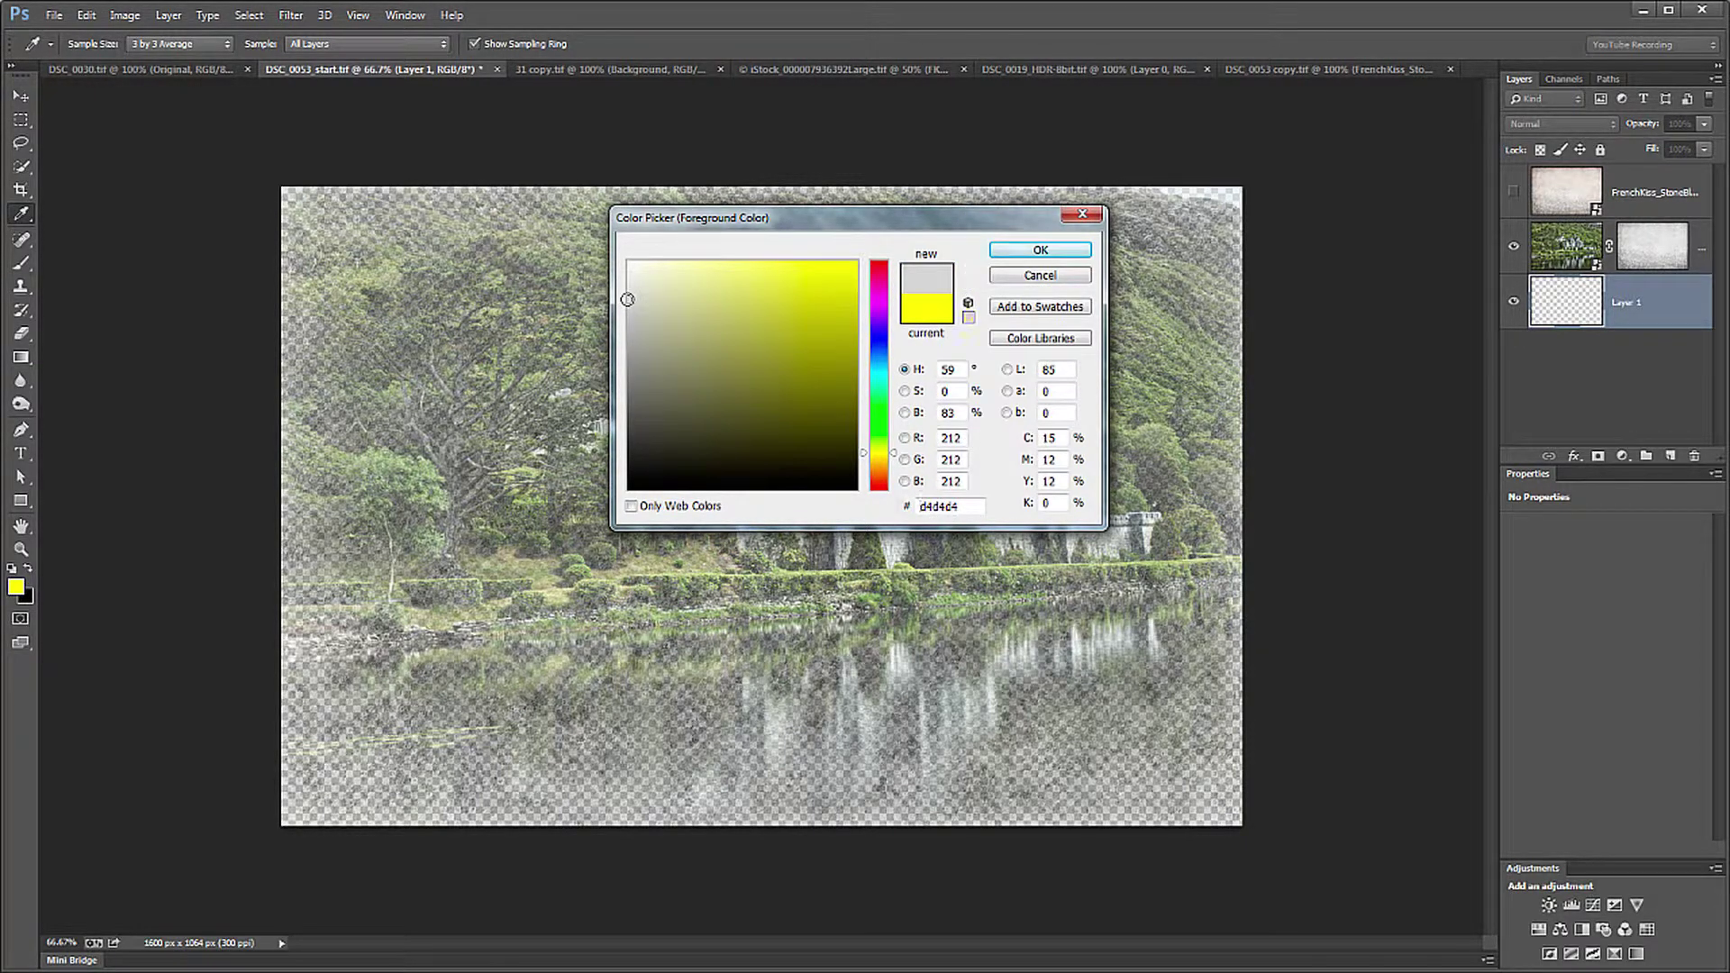
pyautogui.click(1020, 247)
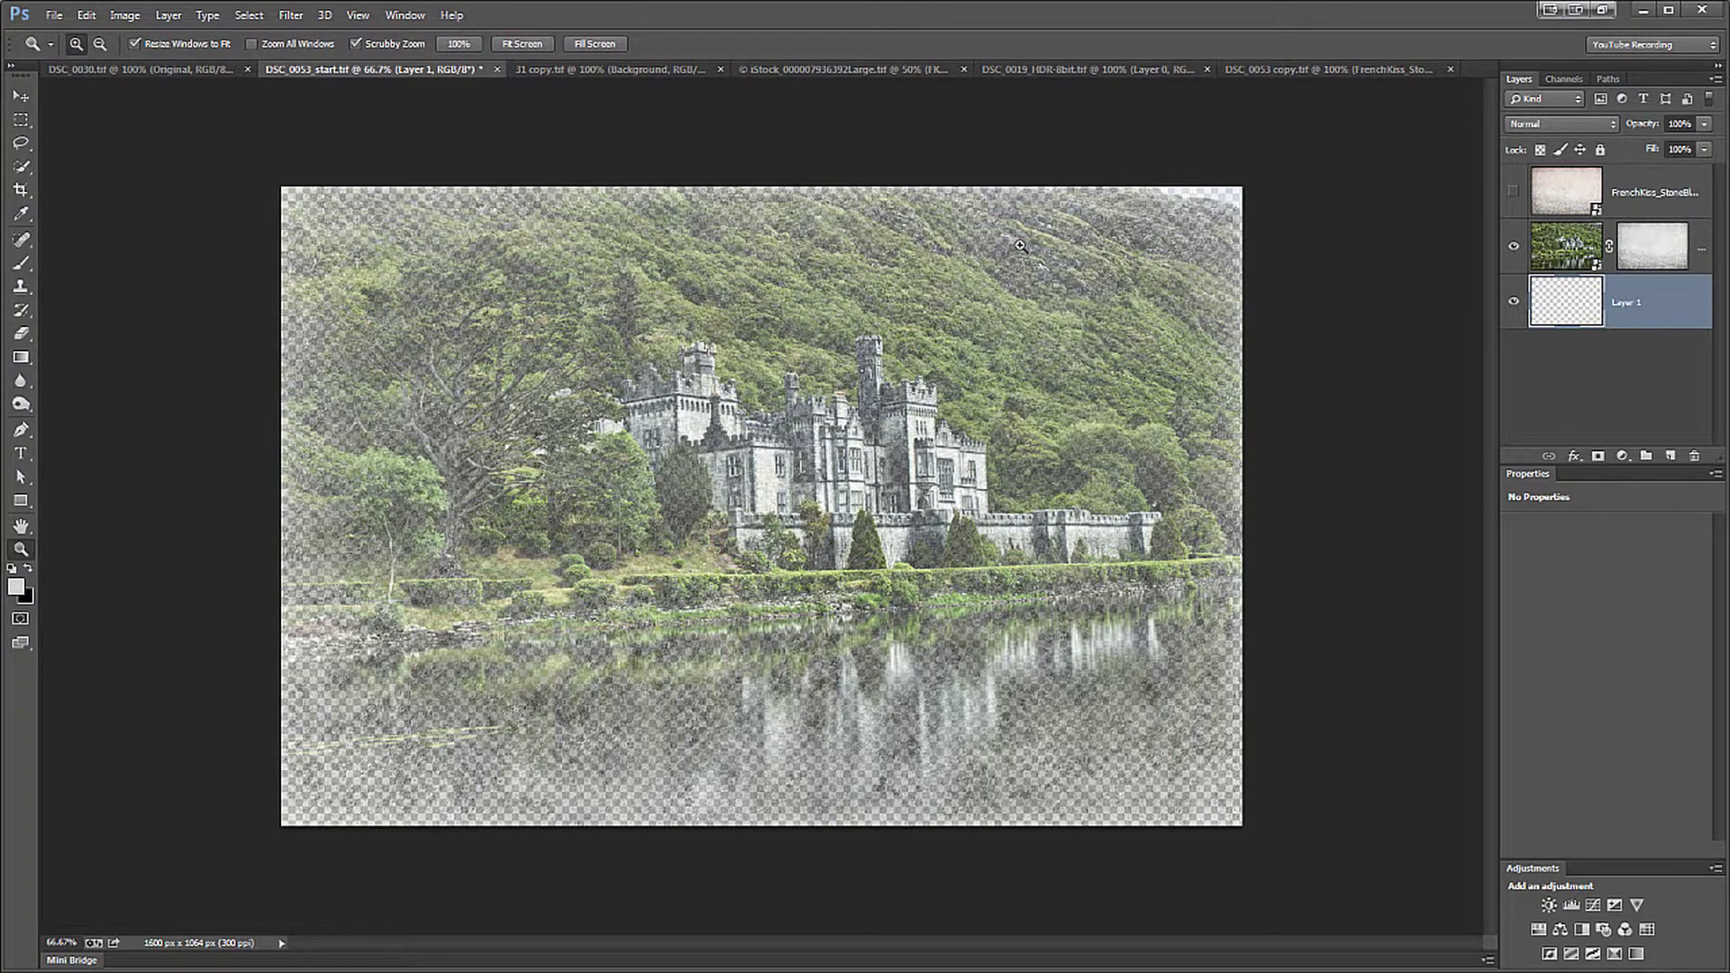
pyautogui.press('alt')
pyautogui.hotkey('alt', 'BackSpace')
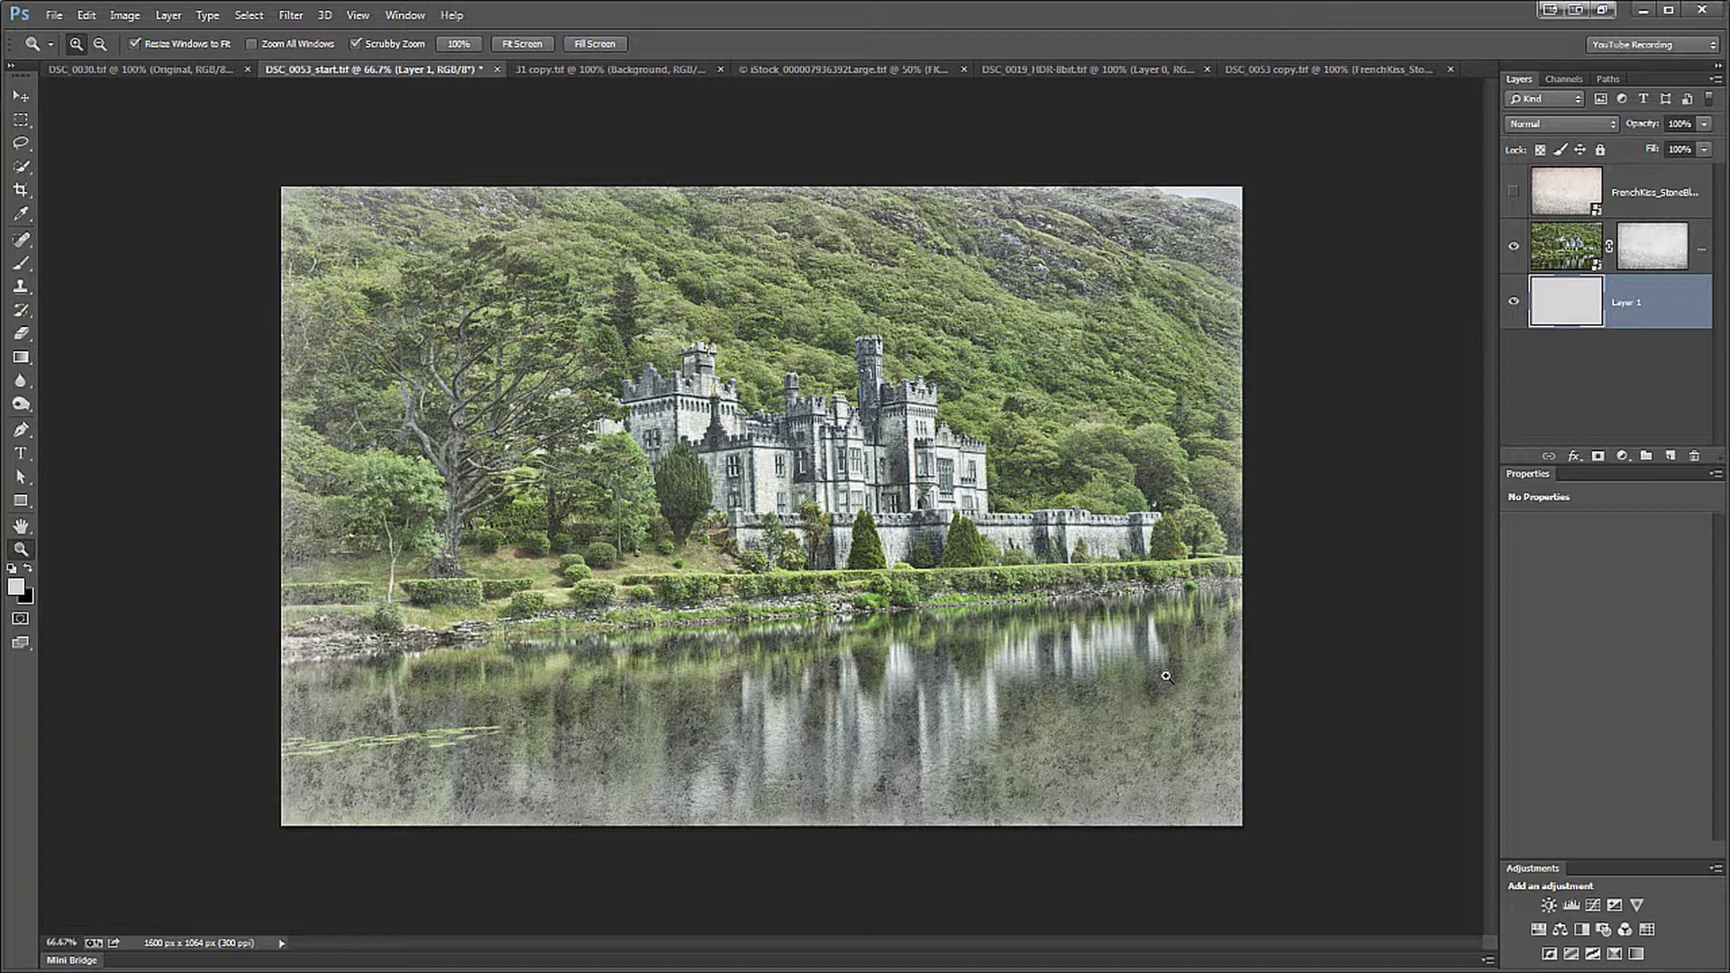
pyautogui.click(1651, 254)
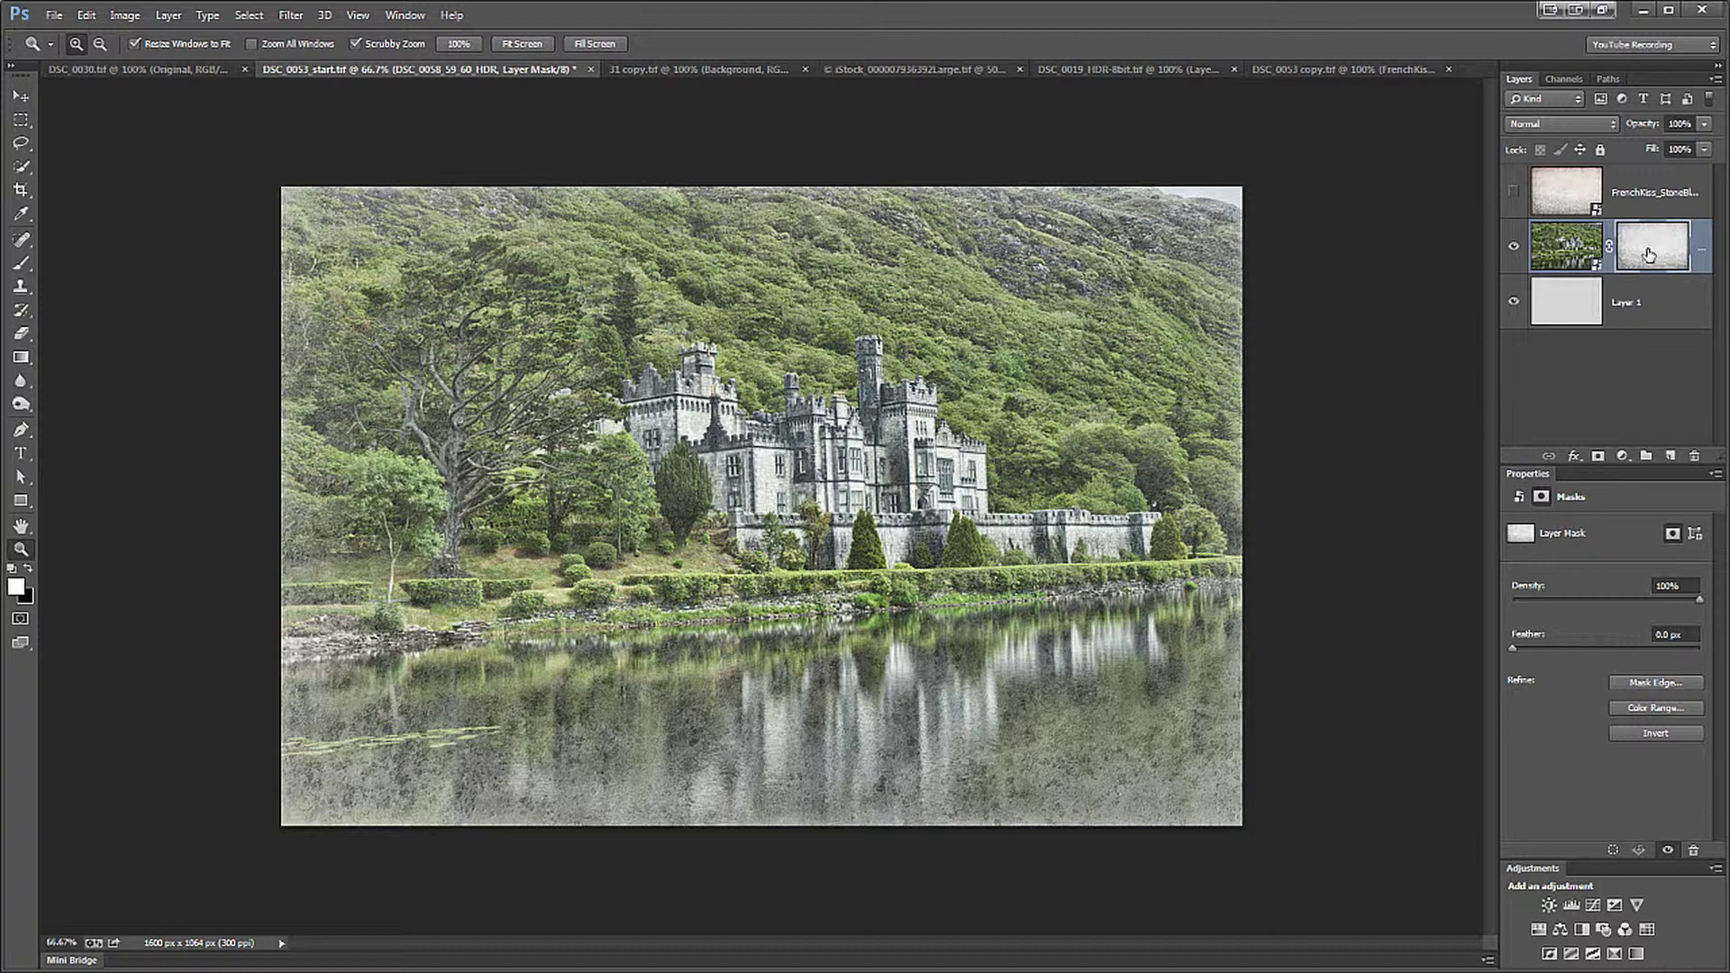
# - Apply Levels to the castle photo's mask with the black input set to 89
pyautogui.click(139, 18)
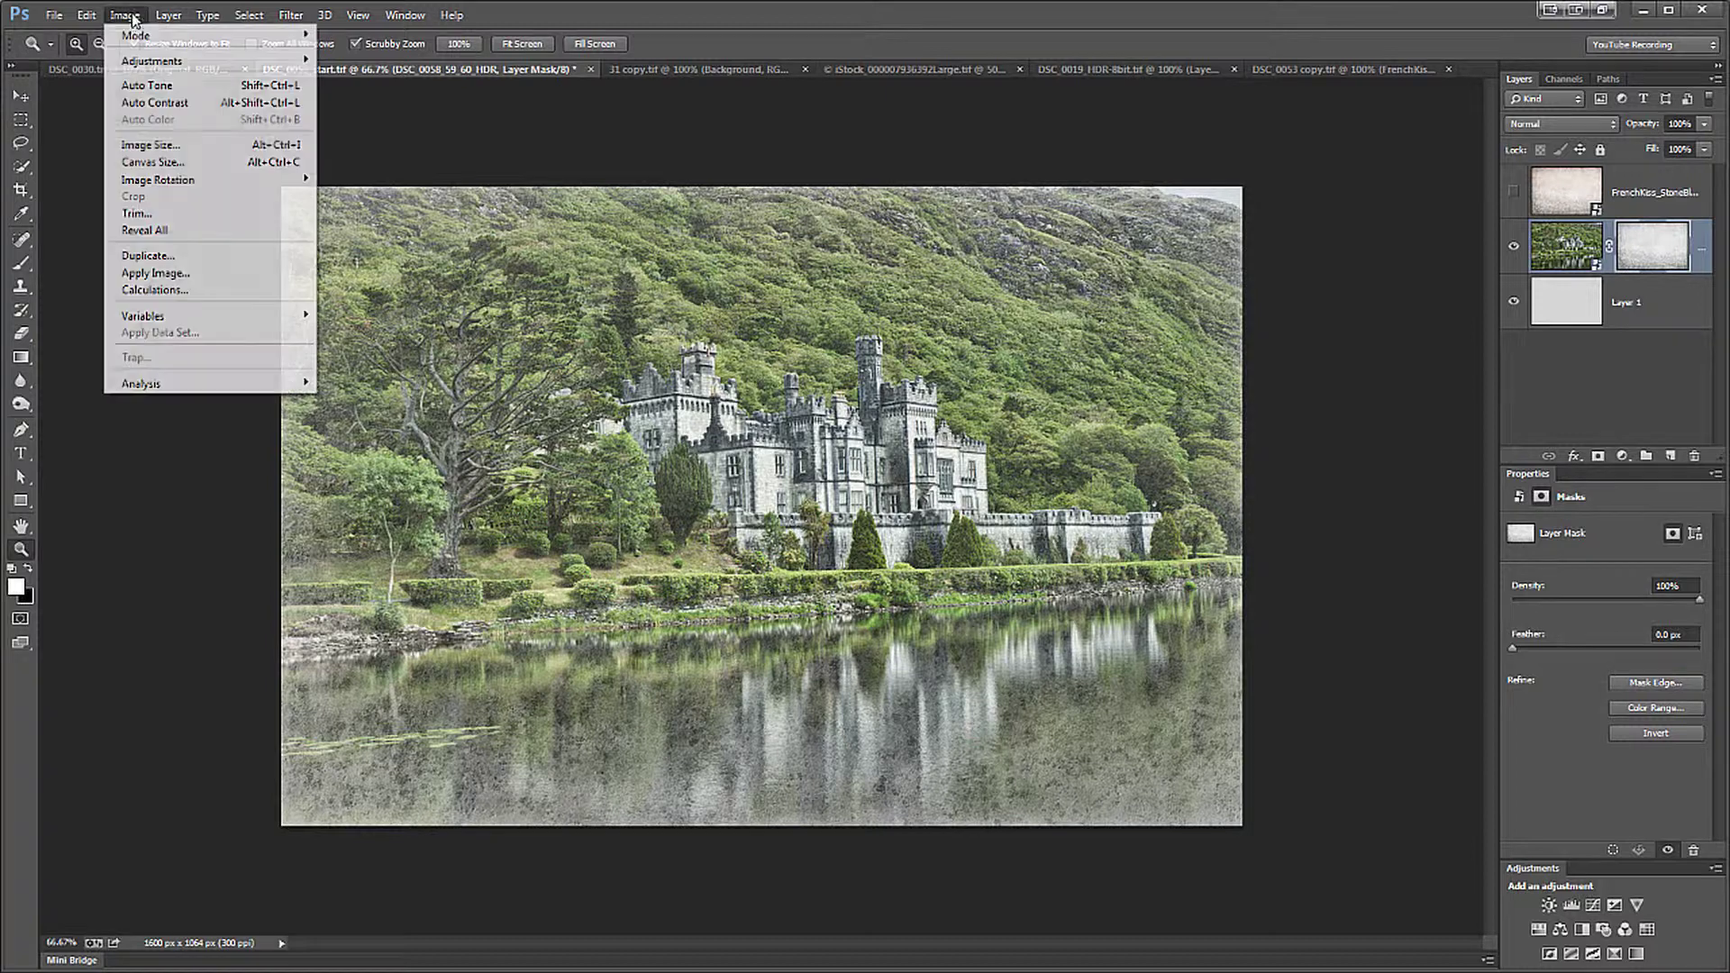
pyautogui.moveTo(158, 60)
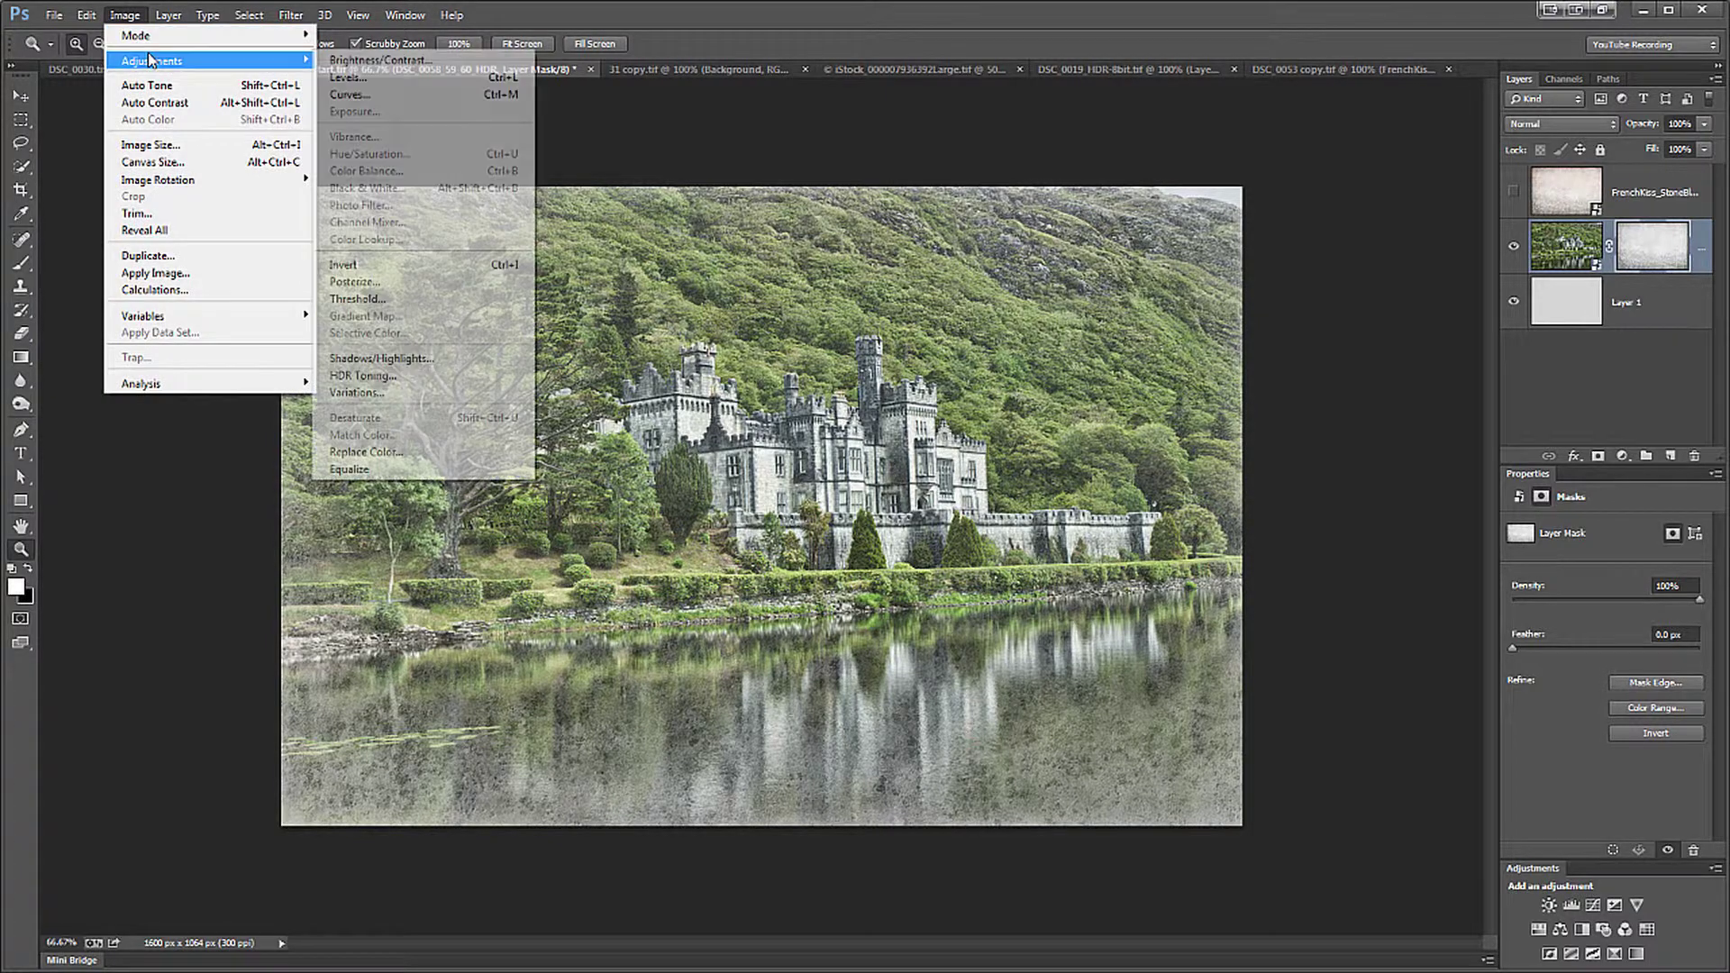
pyautogui.click(348, 78)
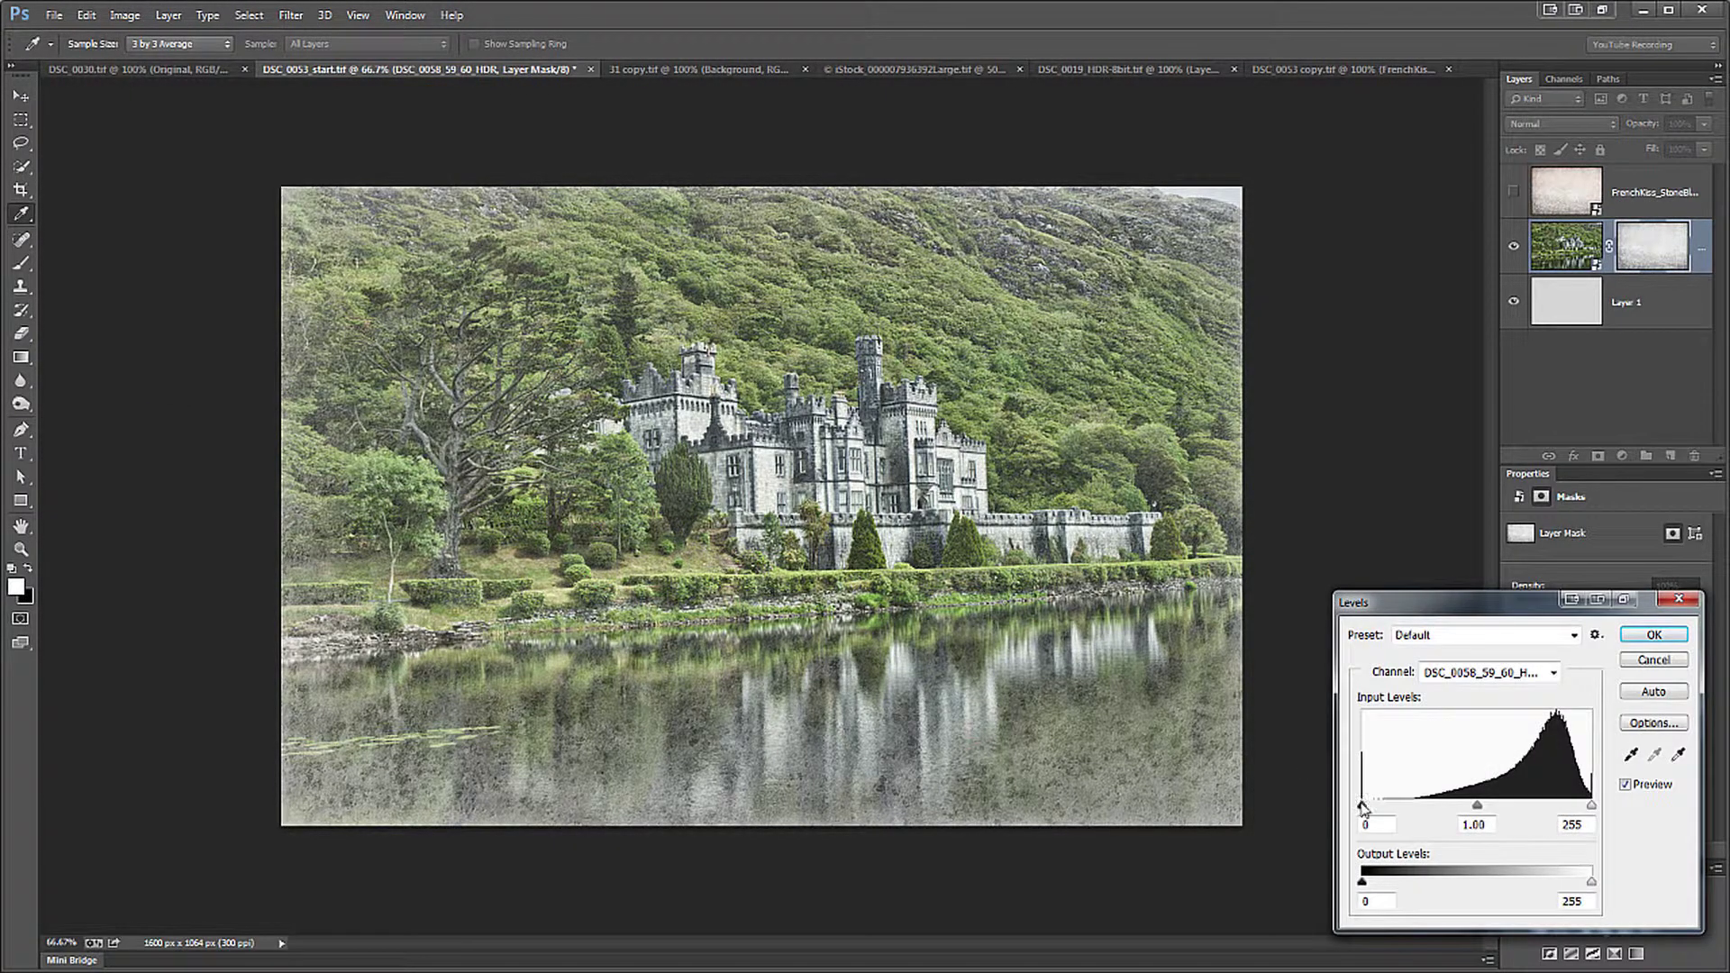
pyautogui.moveTo(1362, 805); pyautogui.dragTo(1468, 806)
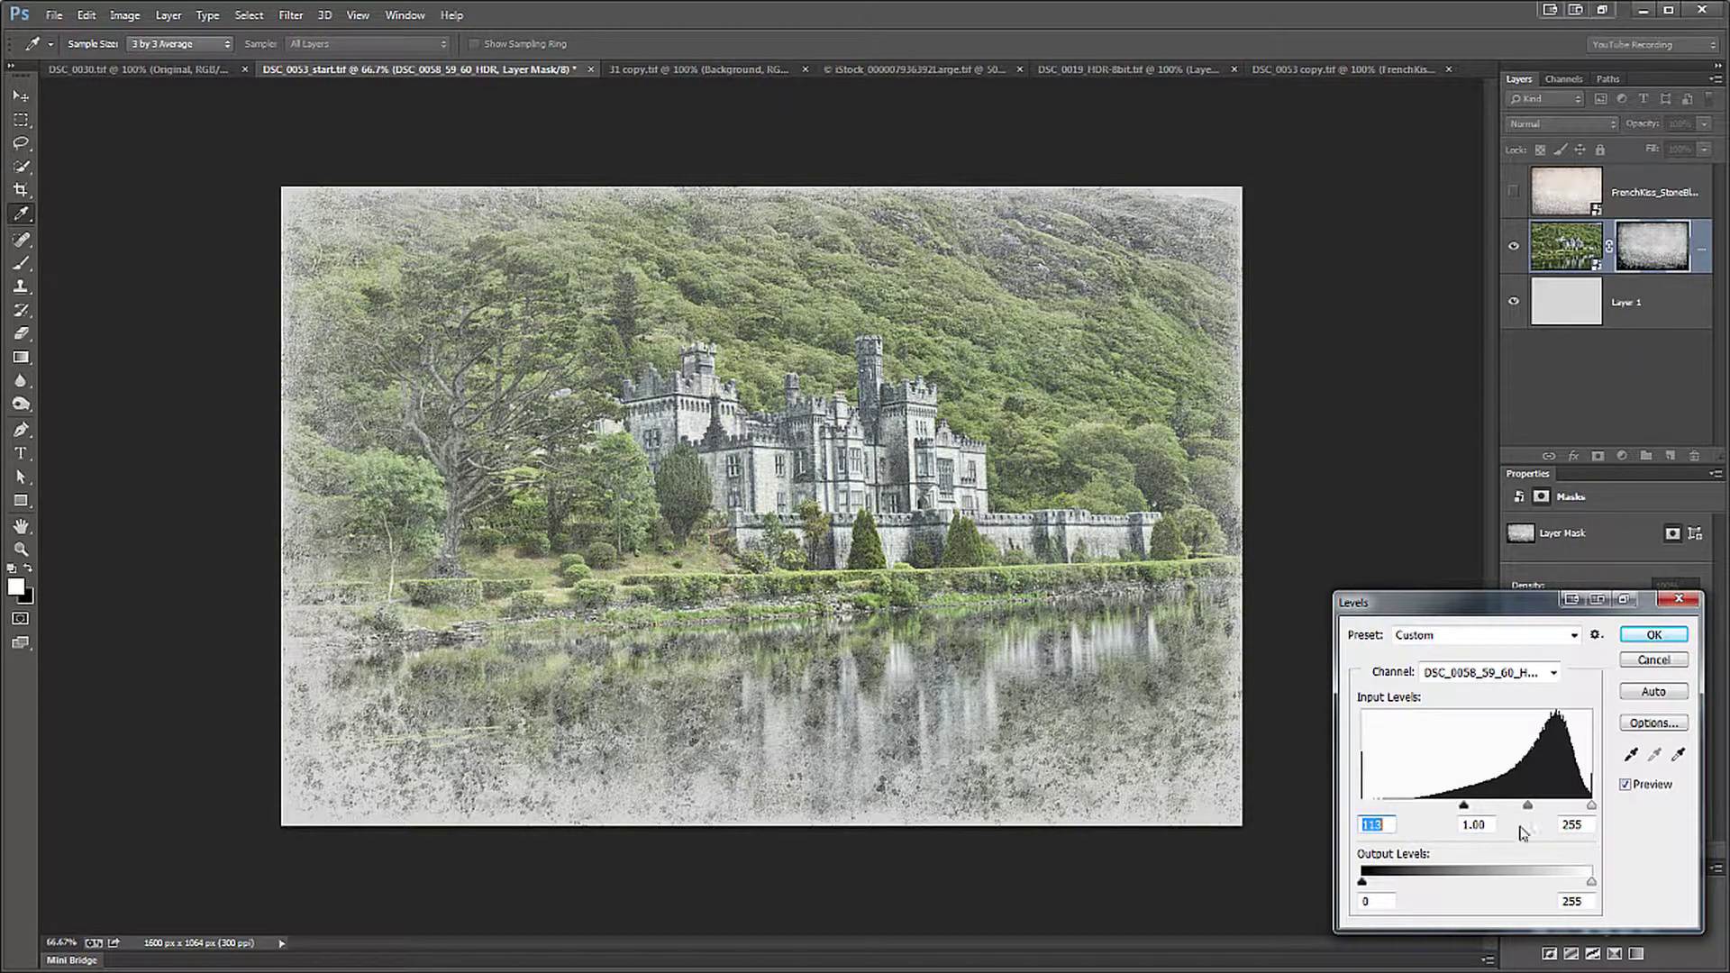
pyautogui.moveTo(1444, 594); pyautogui.dragTo(1447, 402)
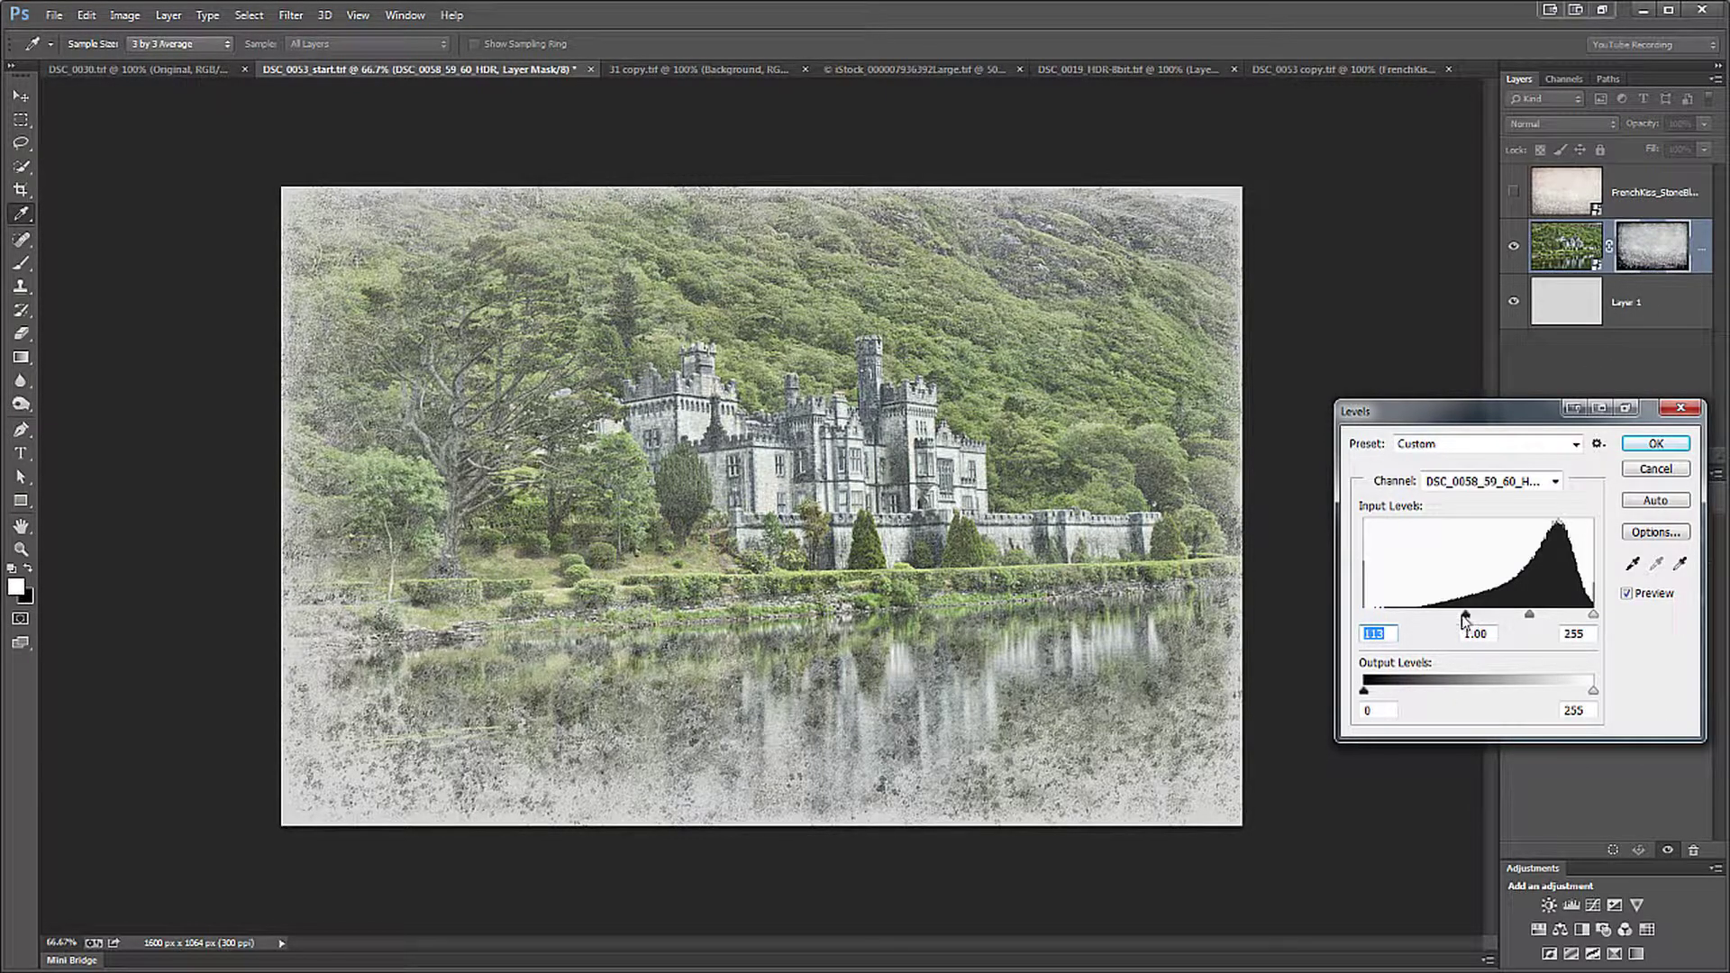
pyautogui.moveTo(1466, 615); pyautogui.dragTo(1366, 619)
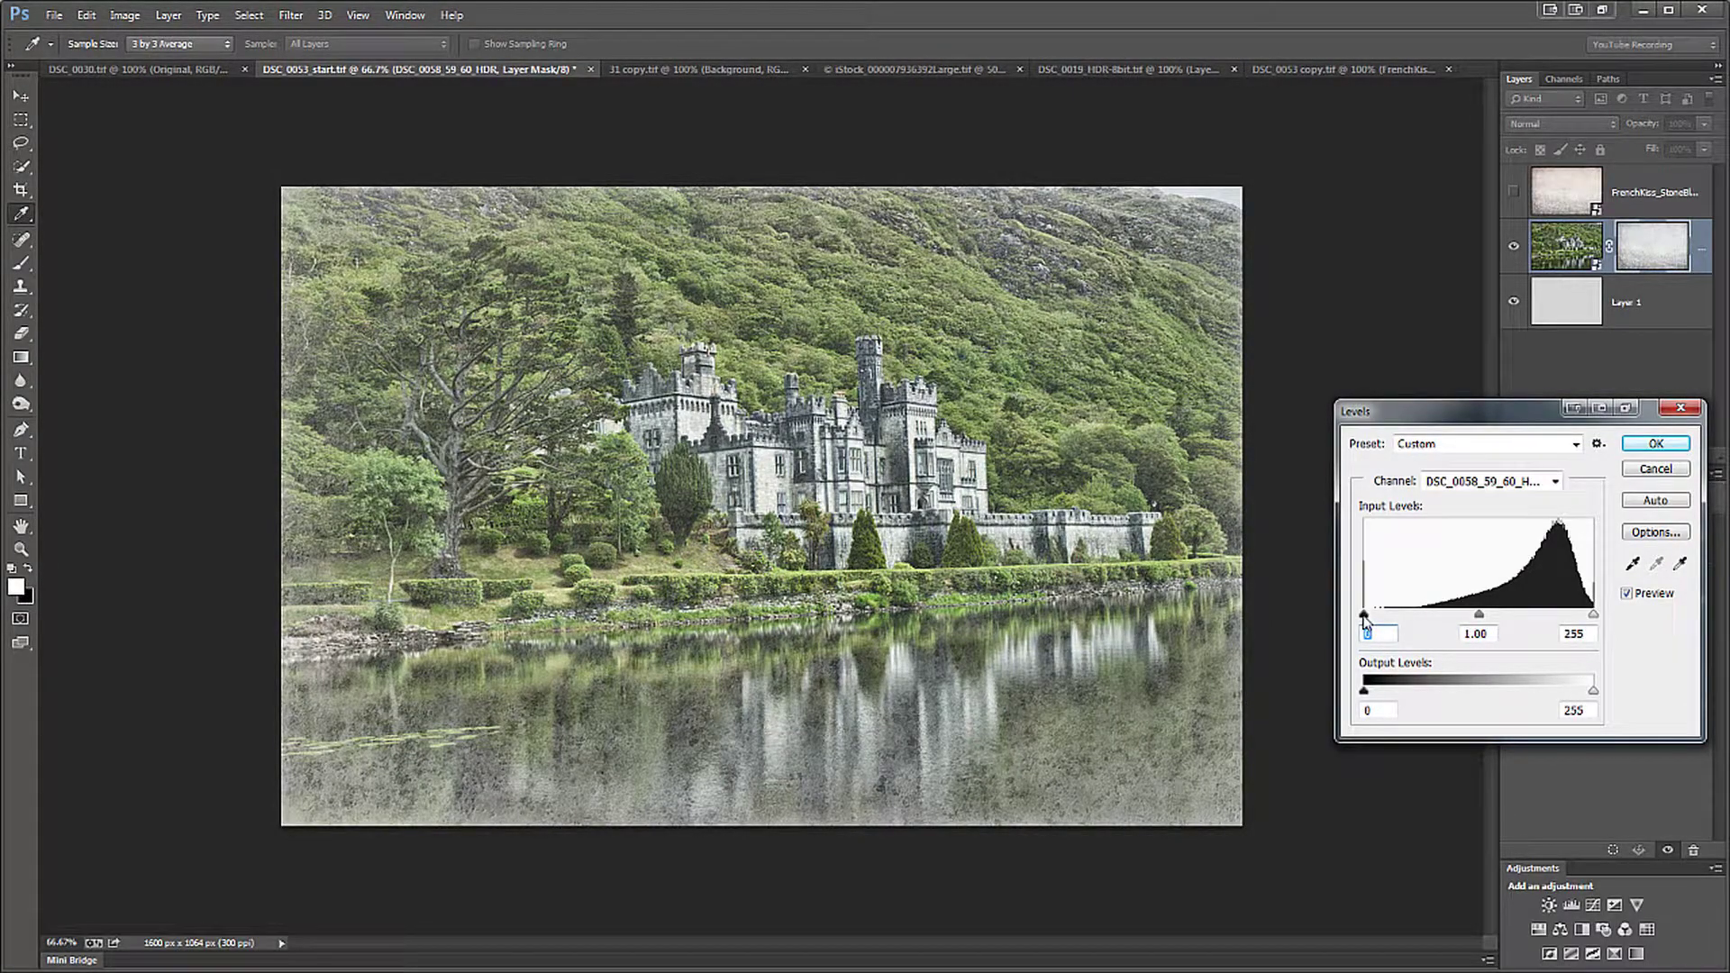
pyautogui.moveTo(1366, 622); pyautogui.dragTo(1445, 615)
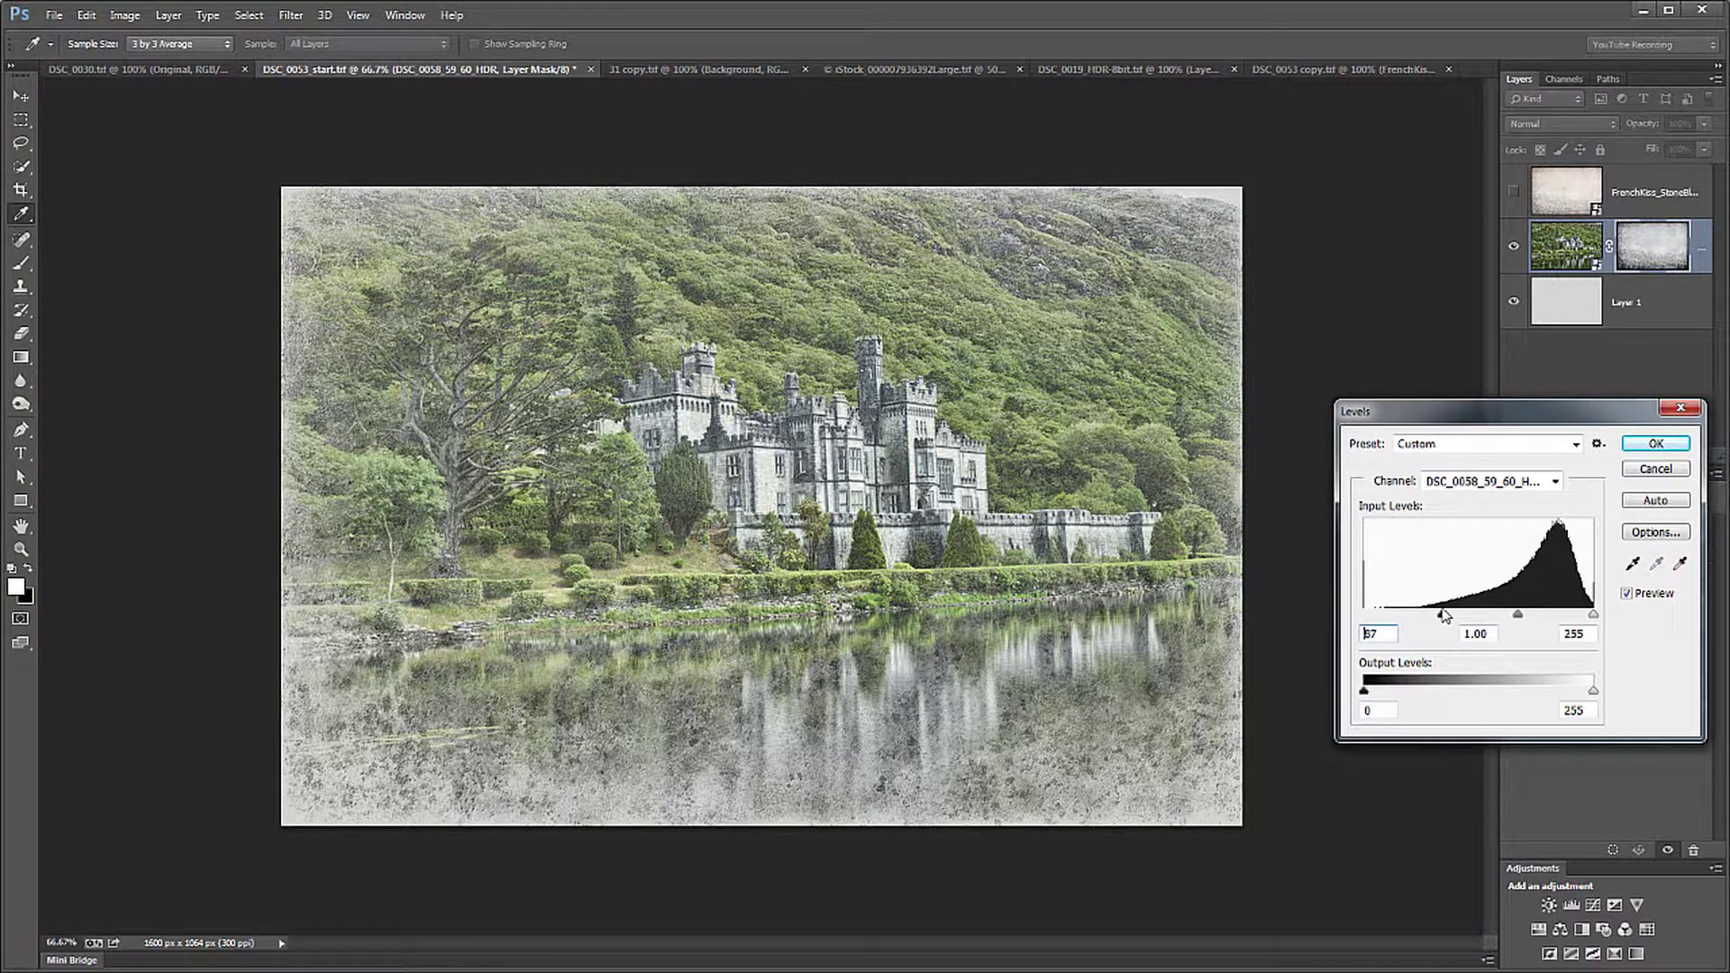
pyautogui.moveTo(1445, 618); pyautogui.dragTo(1447, 617)
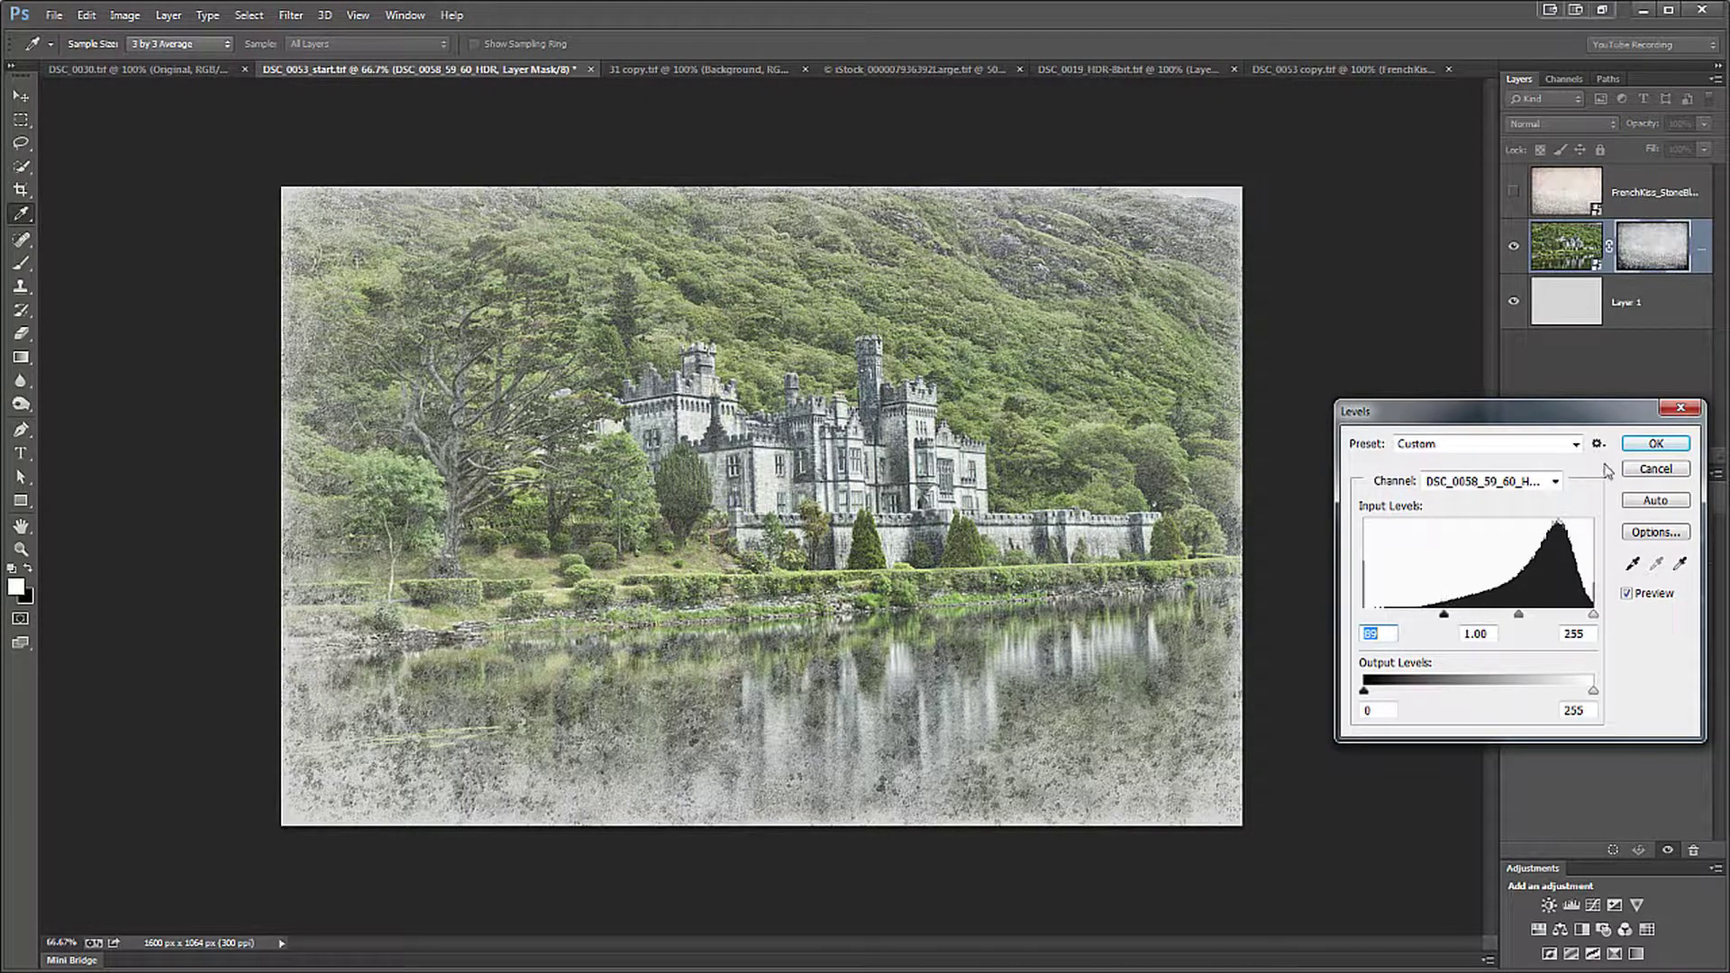
pyautogui.click(1657, 445)
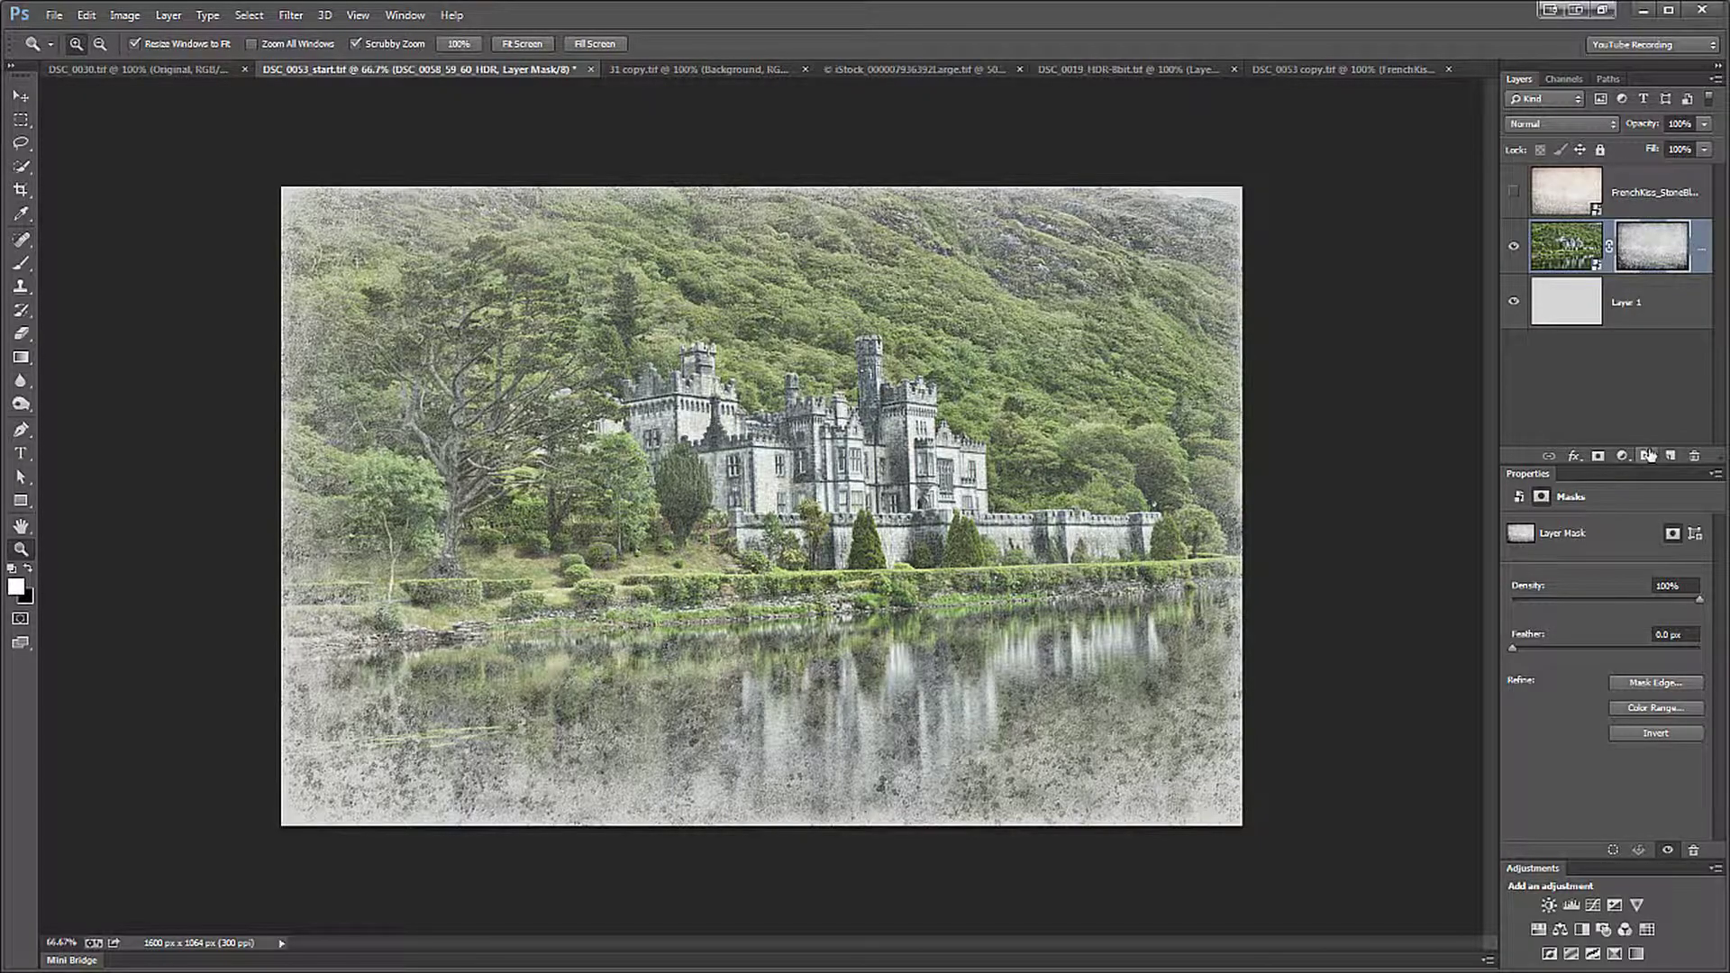
# - Add a Hue/Saturation adjustment layer with saturation -50 and lightness +4
pyautogui.click(1336, 443)
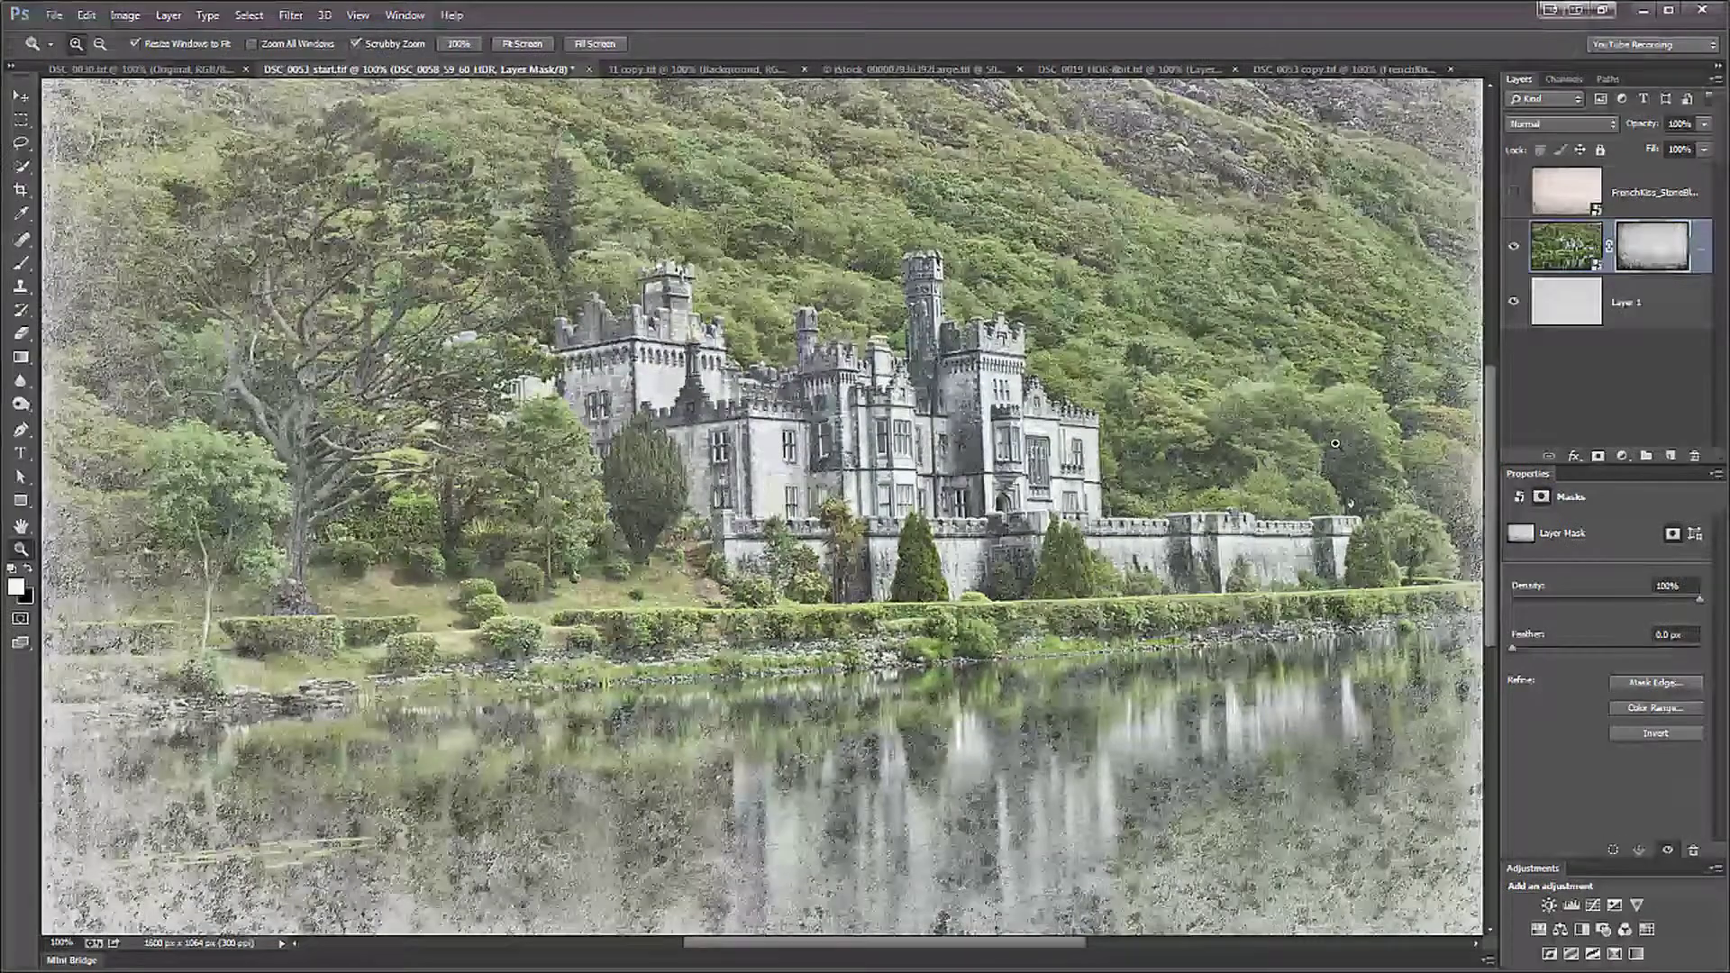
pyautogui.keyDown('alt'); pyautogui.click(1212, 416); pyautogui.keyUp('alt')
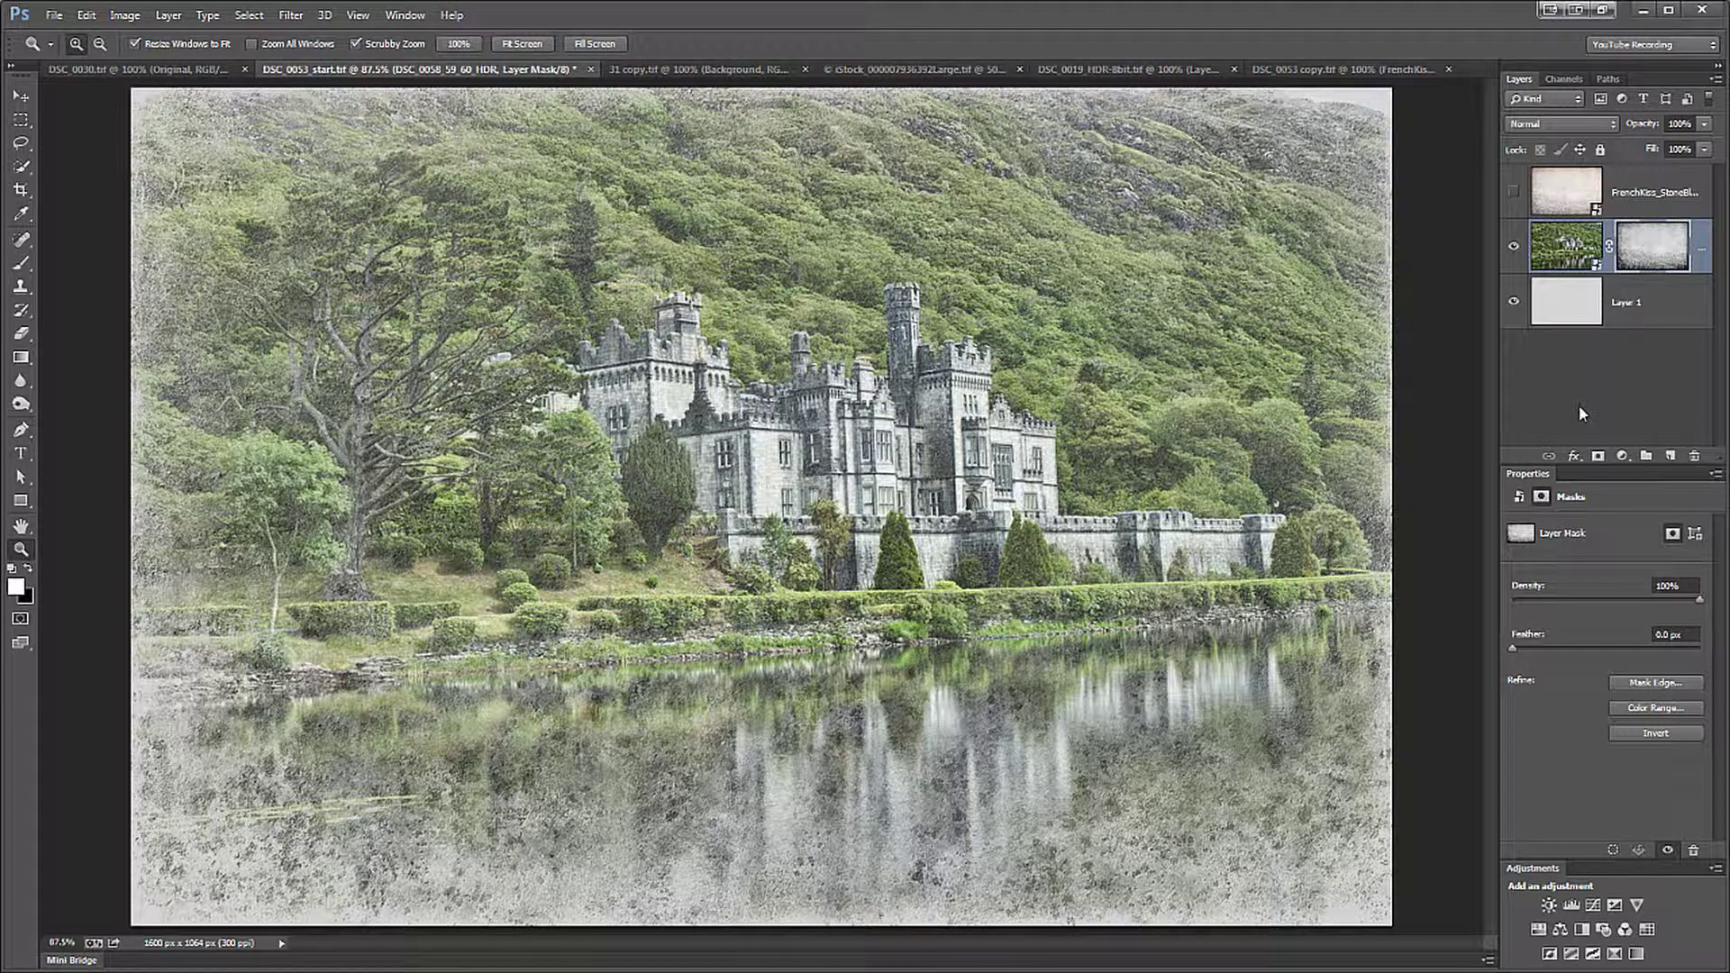
pyautogui.click(1538, 932)
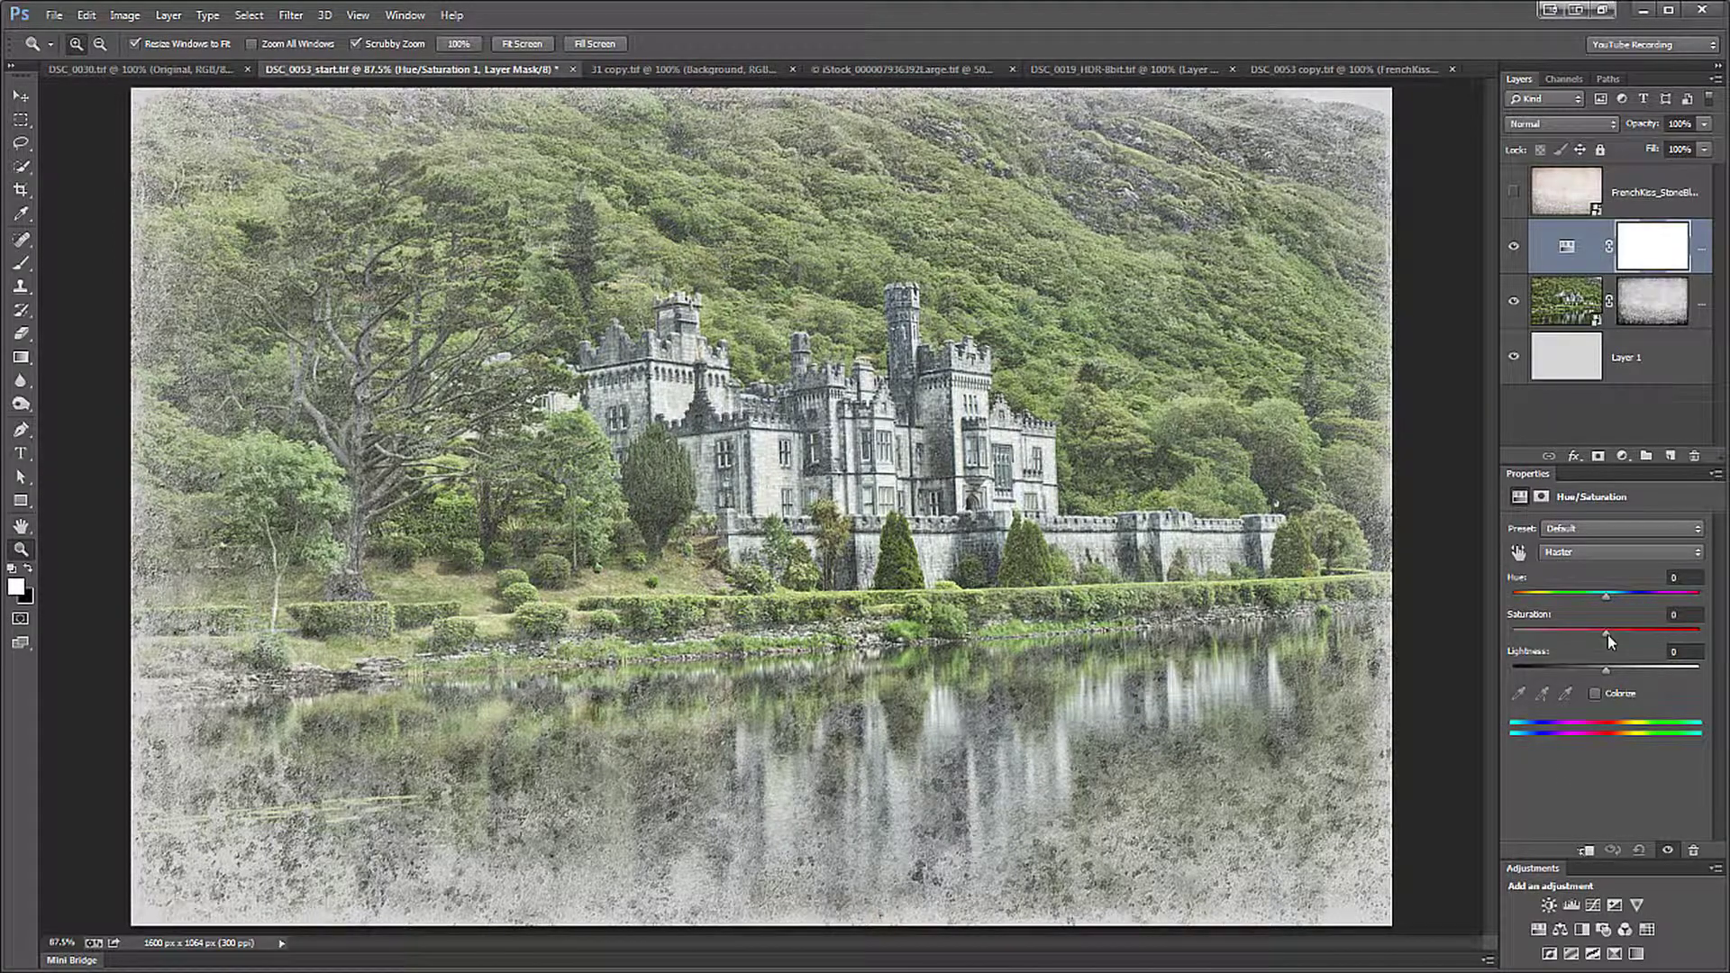
pyautogui.moveTo(1608, 635); pyautogui.dragTo(1571, 635)
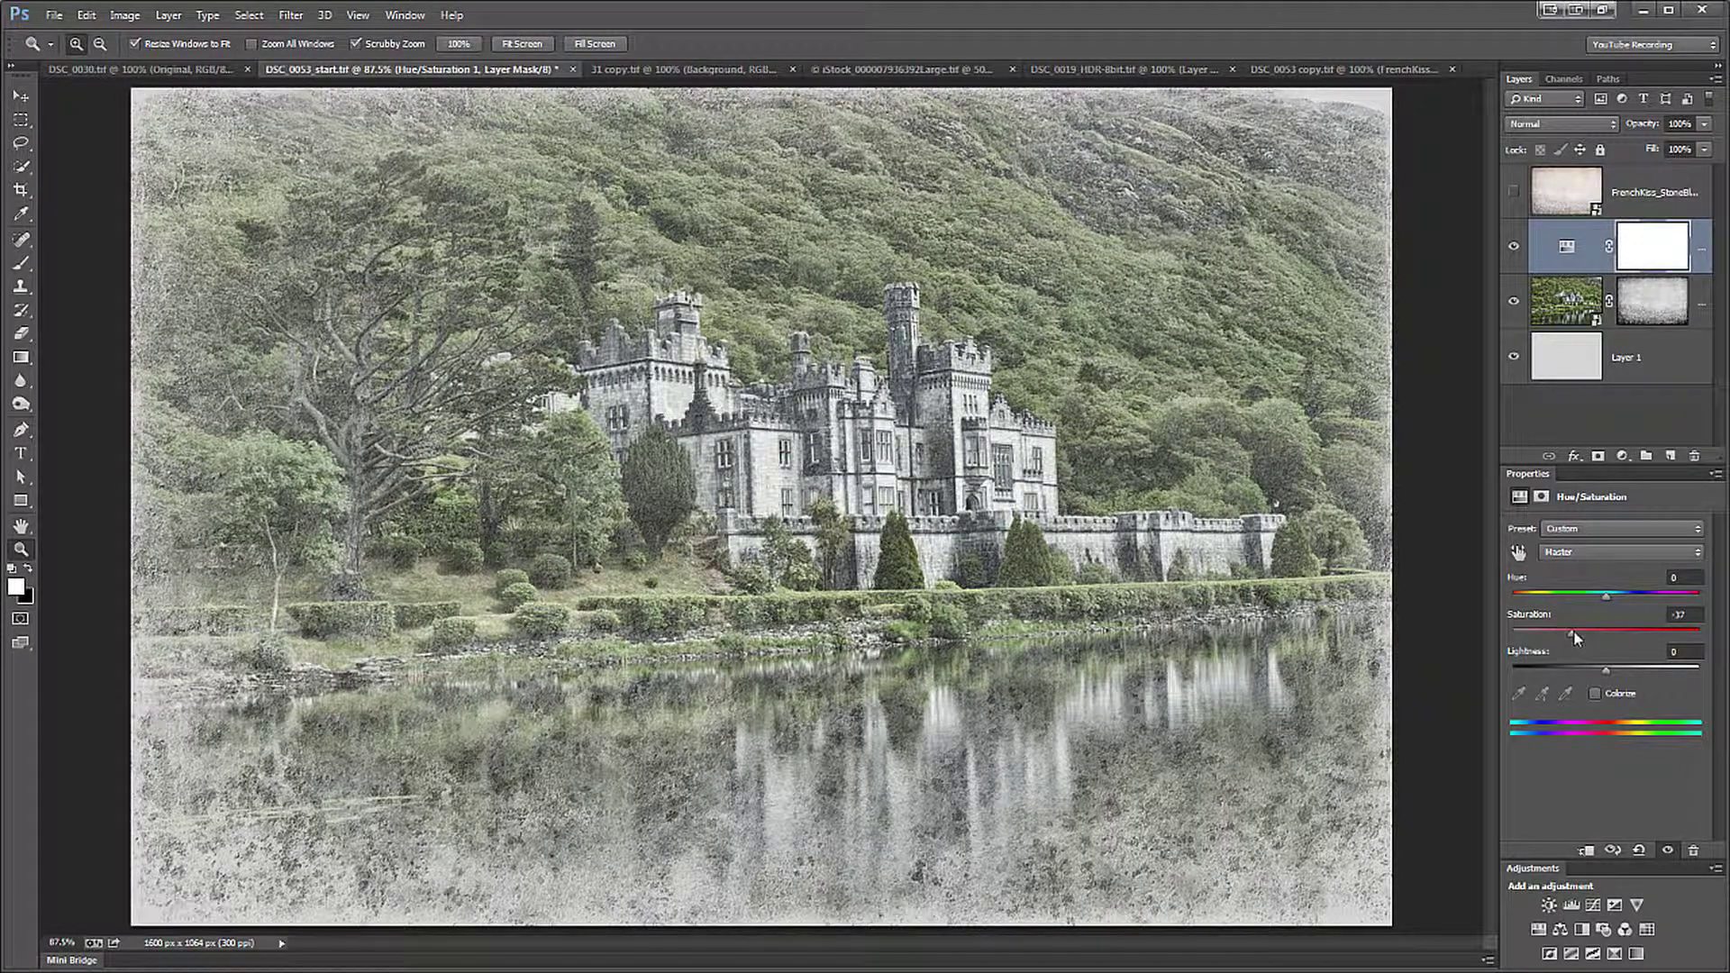
pyautogui.moveTo(1574, 631); pyautogui.dragTo(1559, 635)
pyautogui.moveTo(1606, 672); pyautogui.dragTo(1615, 677)
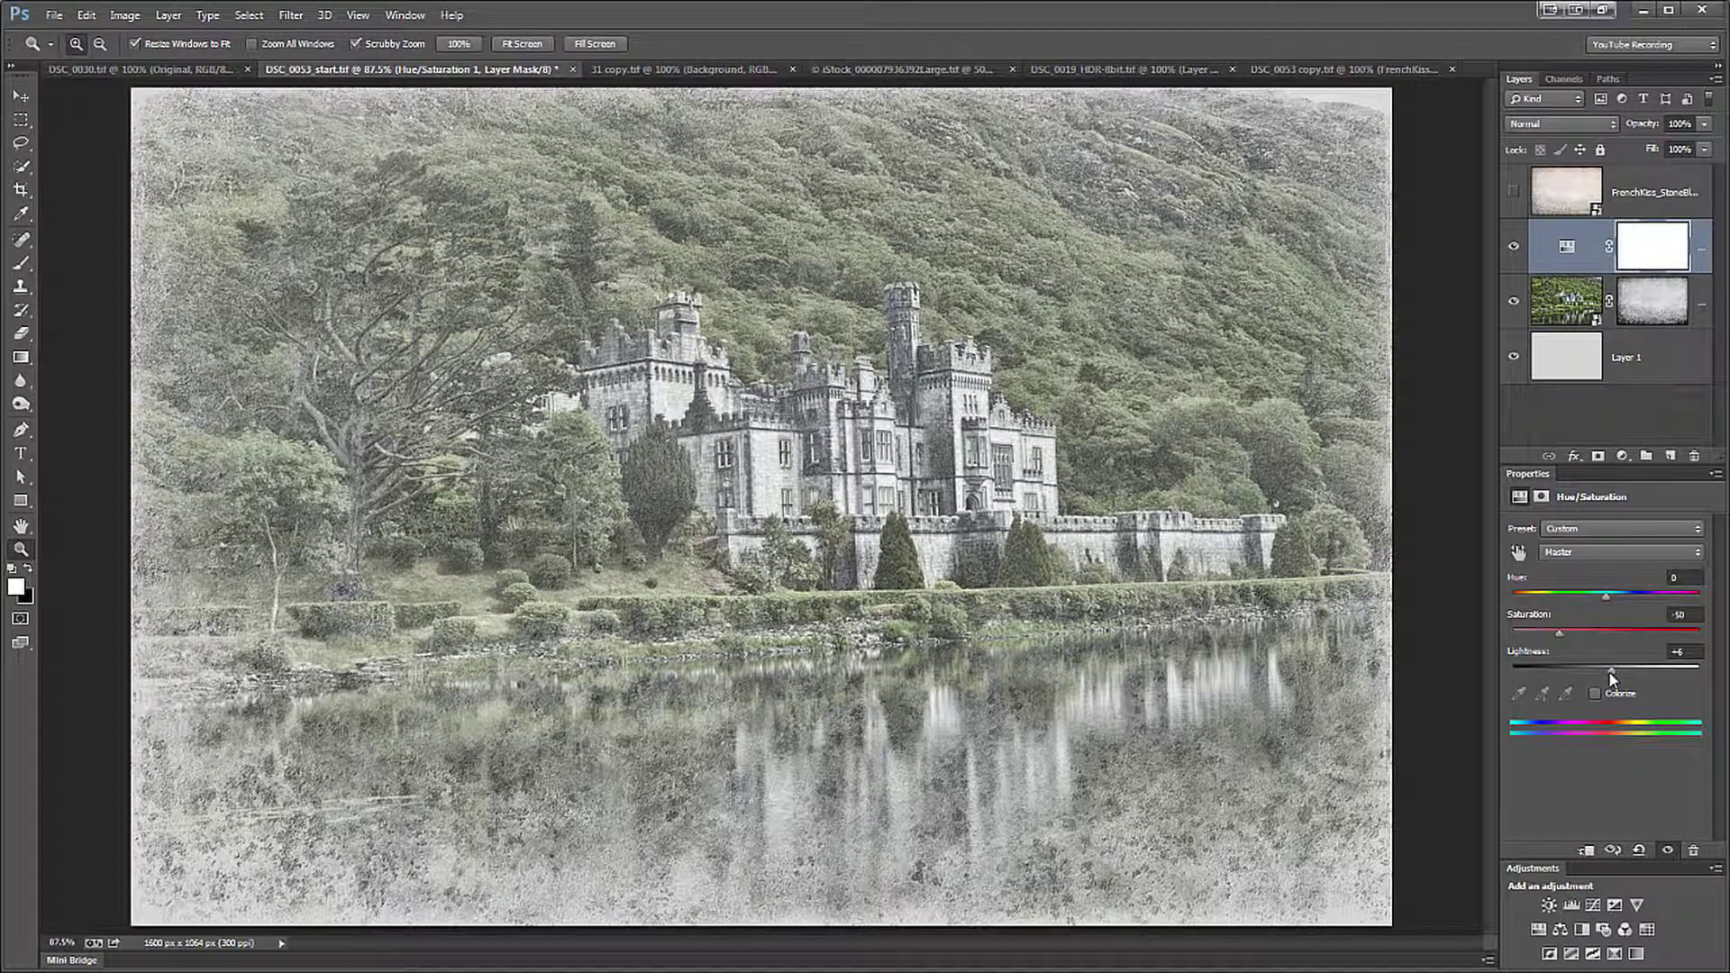